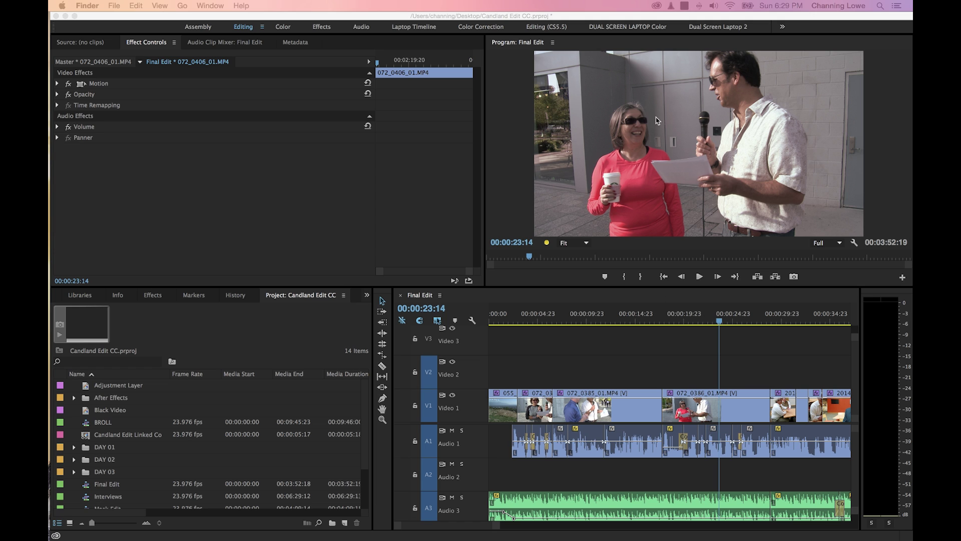
- Find the Fast Color Corrector effect and apply it to the 072_0386_01.MP4 clip on Video 1
left_click(328, 241)
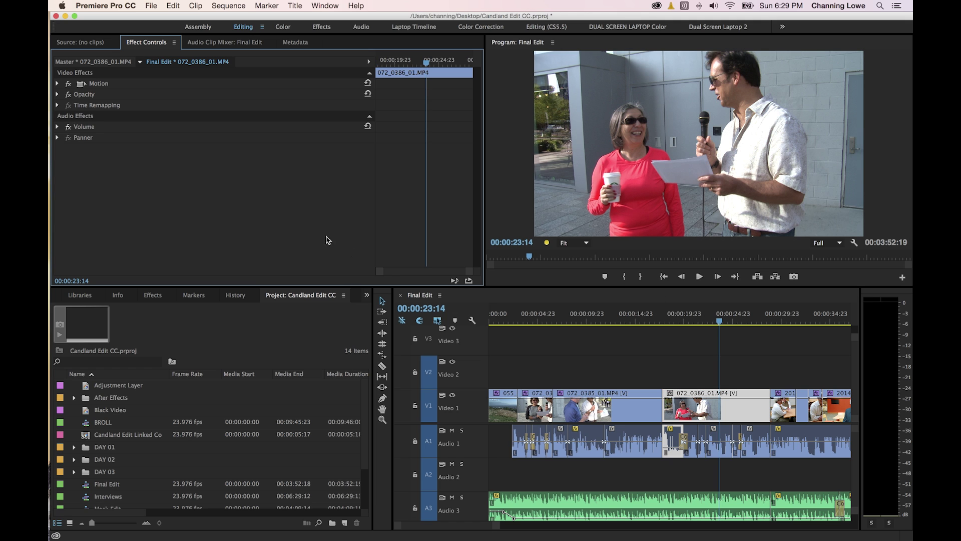
left_click(153, 296)
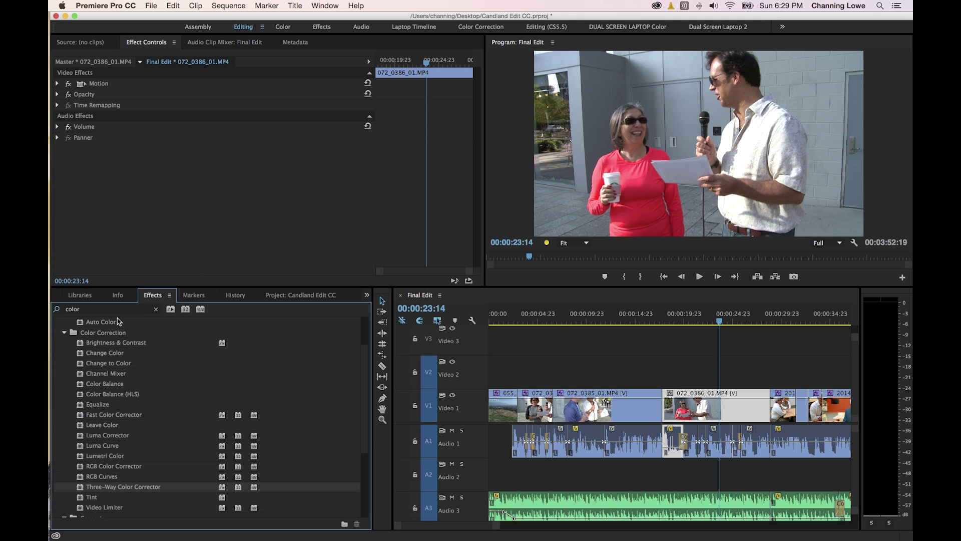
left_click_drag(95, 416, 682, 408)
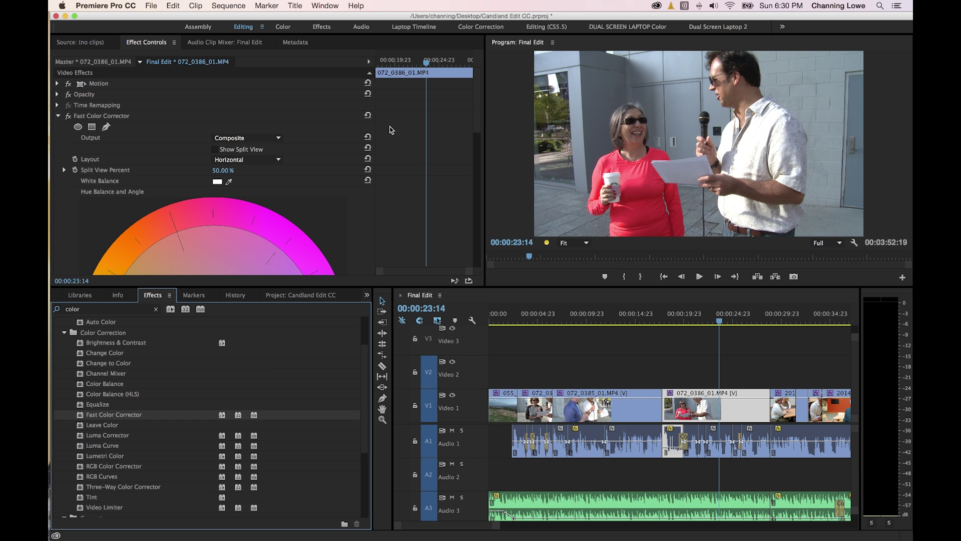
left_click(277, 129)
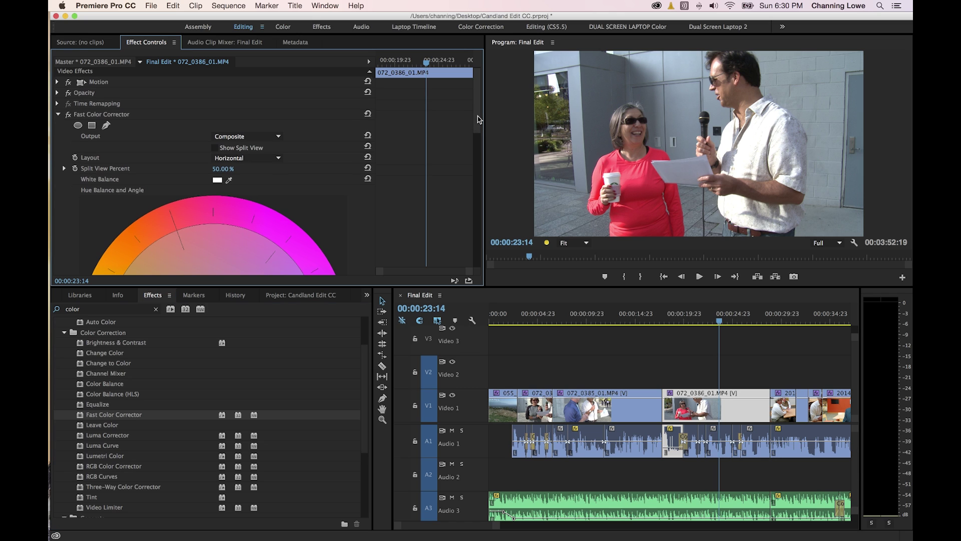
- Add a rectangular mask to Fast Color Corrector and pull its four corners outward to cover the area between the two people
left_click(92, 127)
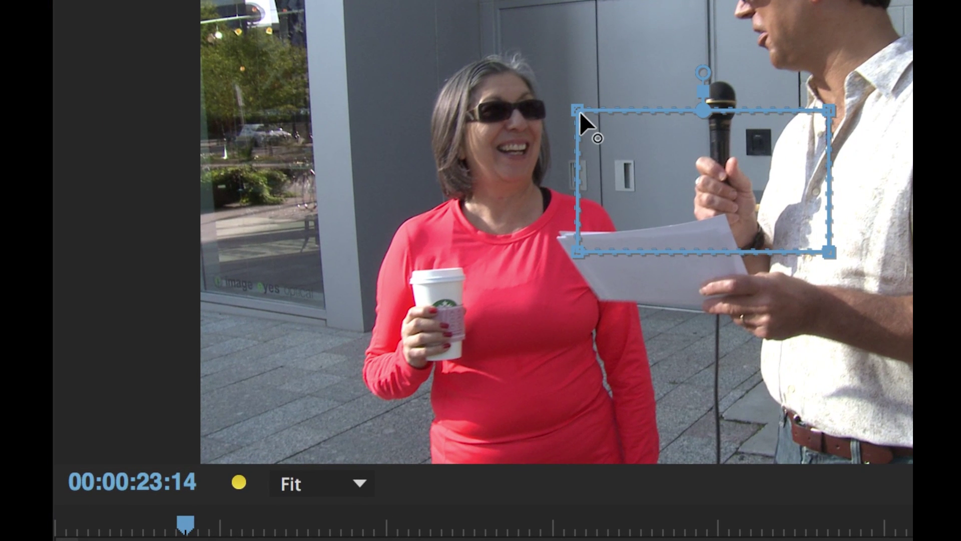
left_click_drag(579, 112, 518, 82)
left_click_drag(571, 243, 504, 259)
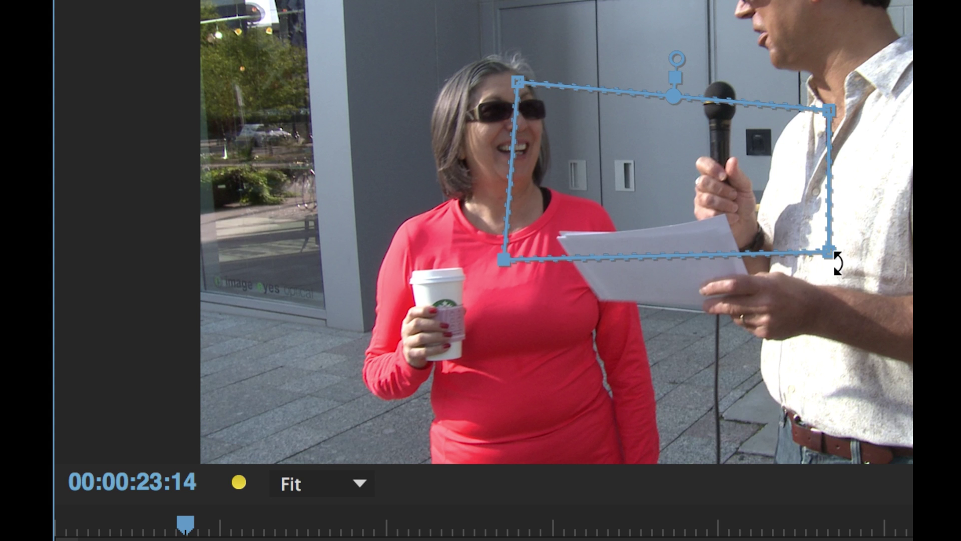
left_click_drag(830, 252, 846, 292)
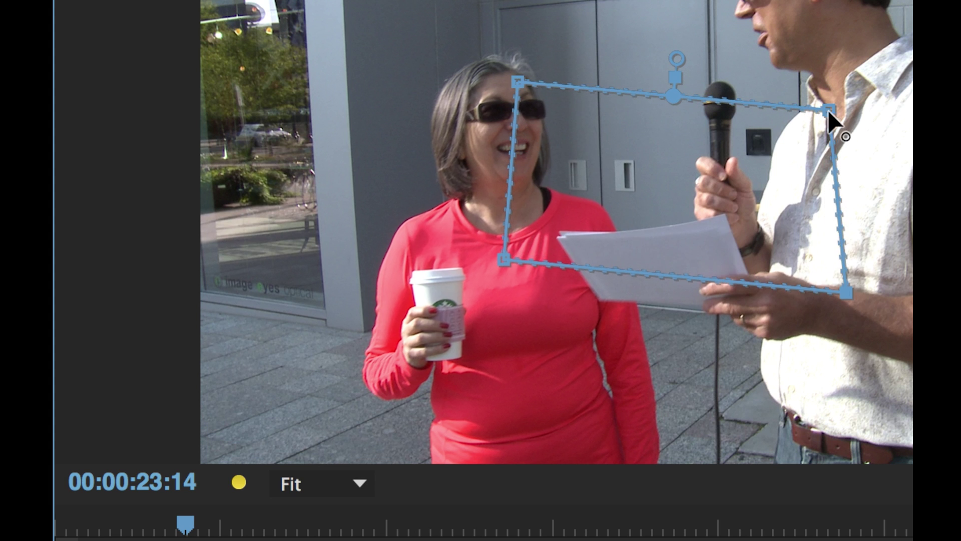
left_click_drag(828, 109, 855, 71)
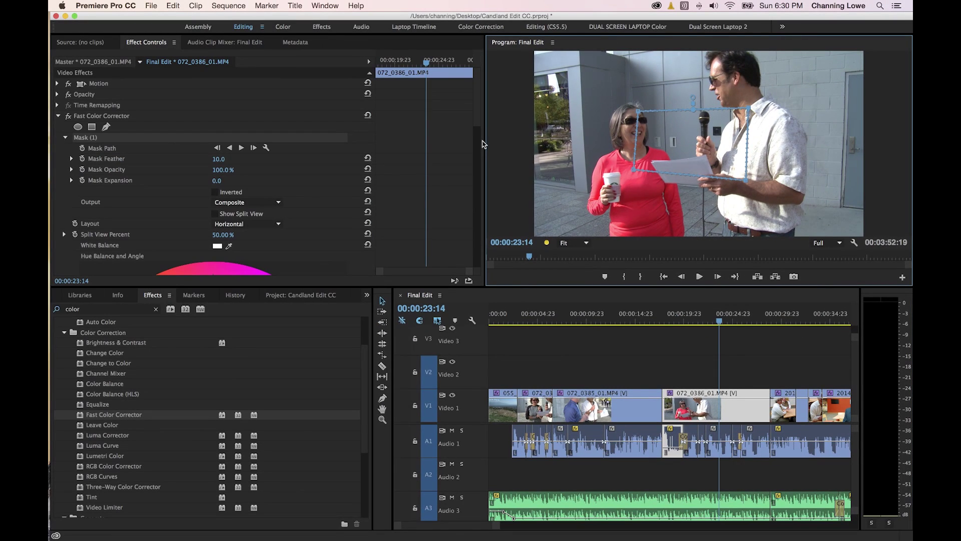
- Shift the Fast Color Corrector hue balance toward blue, with Balance Magnitude 100, Balance Gain 16.20 and Balance Angle 11.6°
left_click_drag(479, 120, 478, 166)
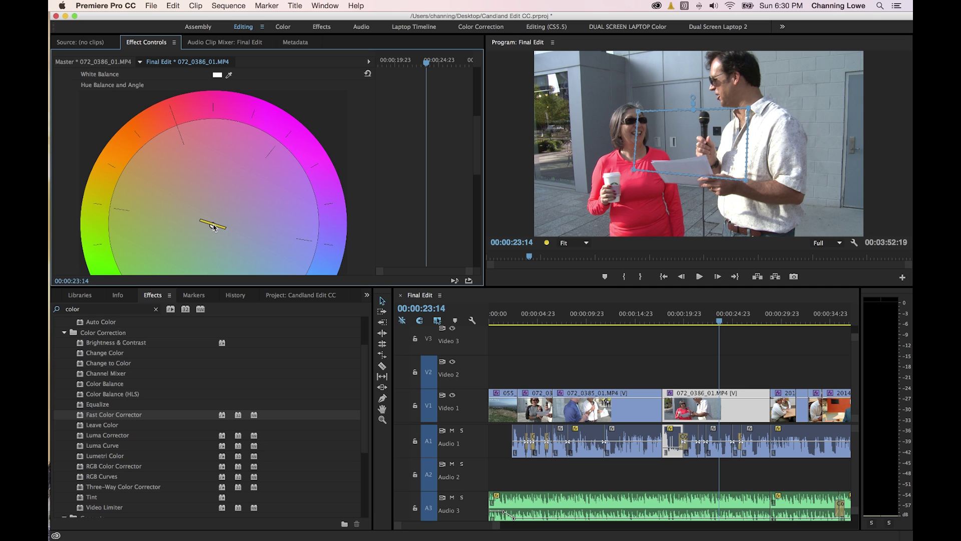
mouse_move(217, 235)
left_mouse_down()
mouse_move(298, 246)
mouse_move(220, 235)
left_mouse_up()
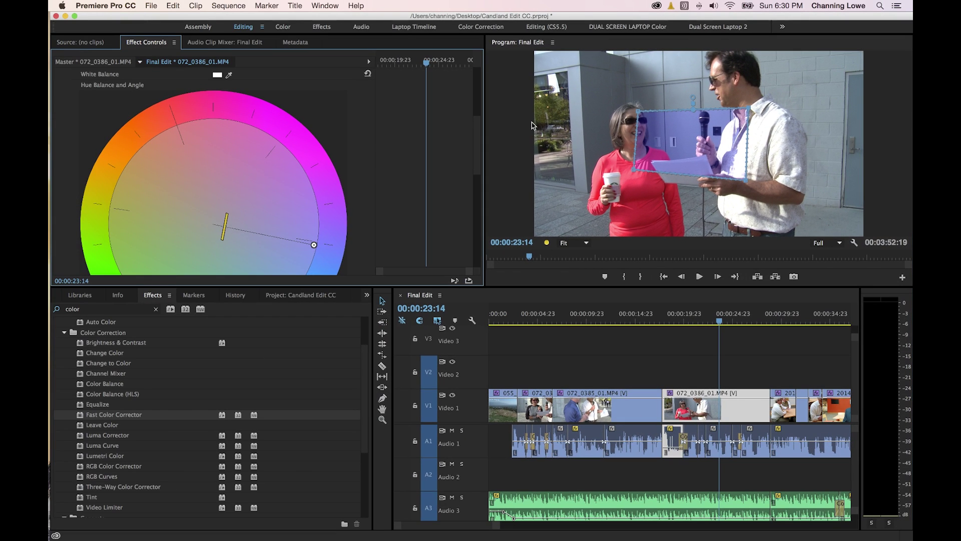
- Replace the rectangular mask with an elliptical mask, stretched sideways over the woman and slightly taller
scroll(334, 130, "up", 5)
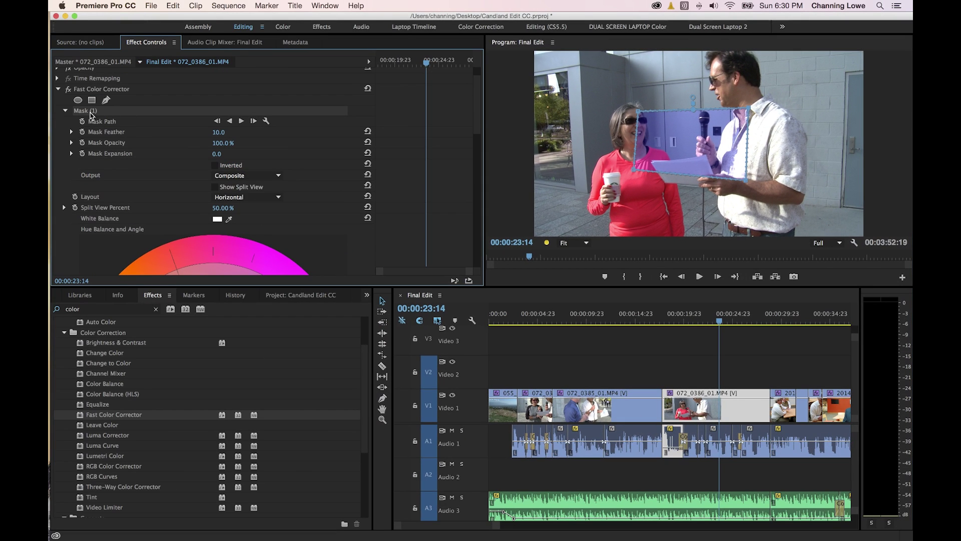
key("Delete")
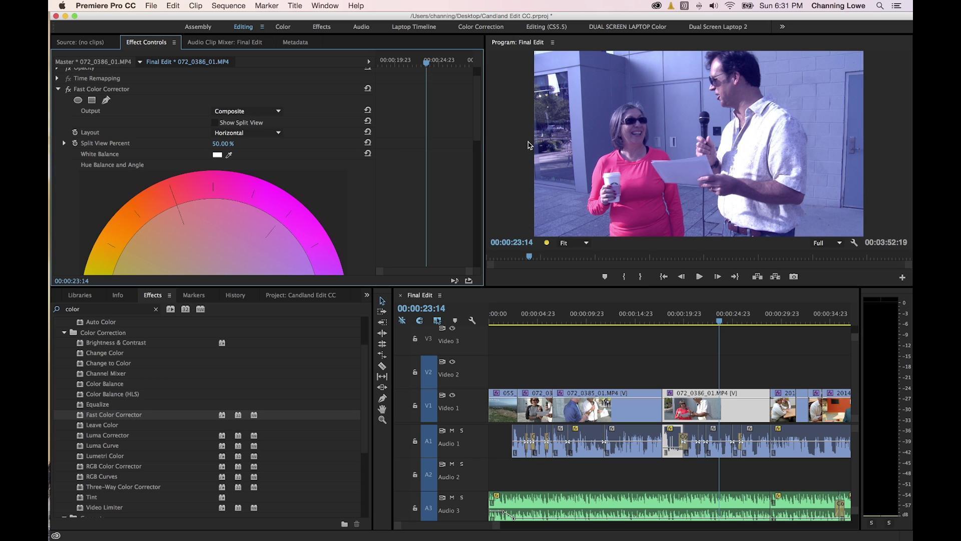
scroll(479, 126, "down", 5)
scroll(479, 118, "up", 8)
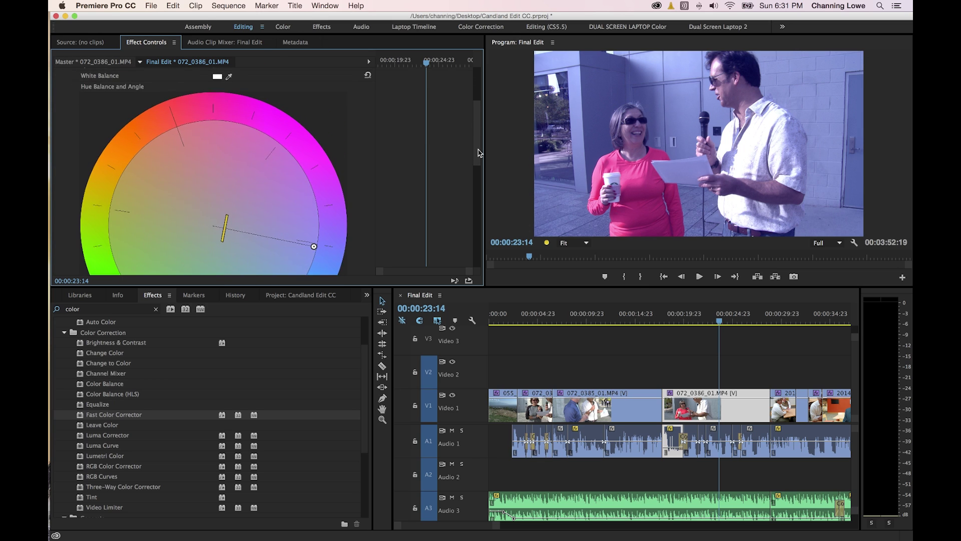
left_click(78, 126)
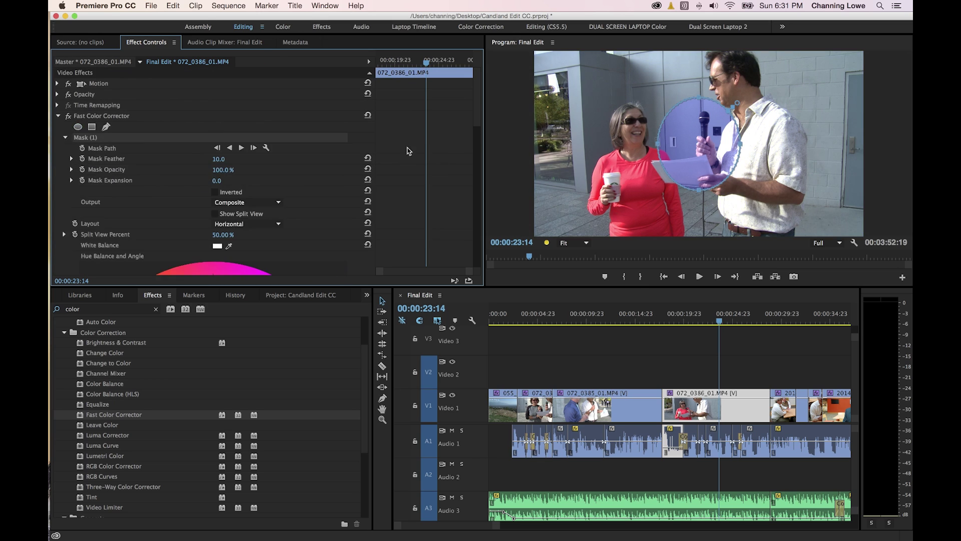
left_click_drag(661, 149, 577, 144)
left_click_drag(658, 98, 658, 90)
left_click_drag(660, 191, 660, 199)
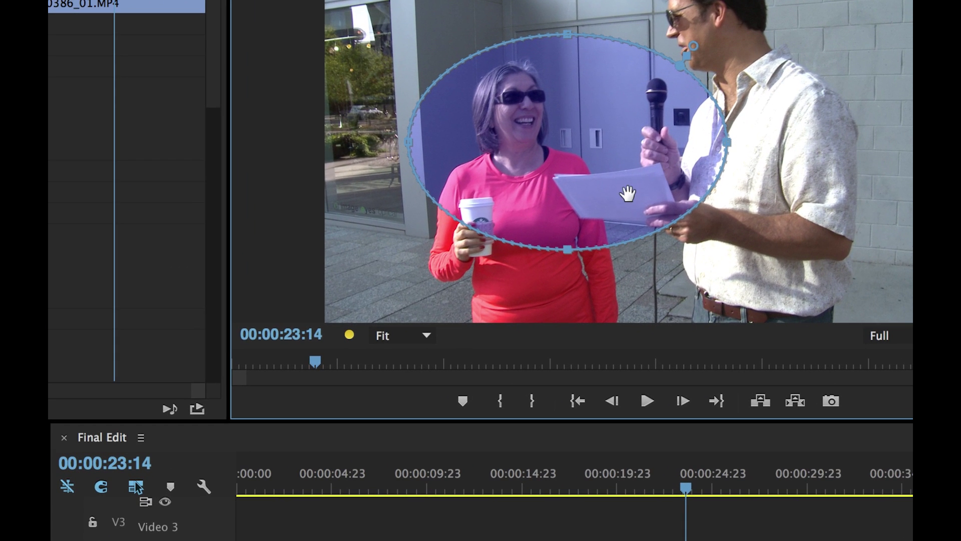
- Go back one frame and enlarge the elliptical mask so it also covers the man's chest and extends slightly higher and lower
key("Left")
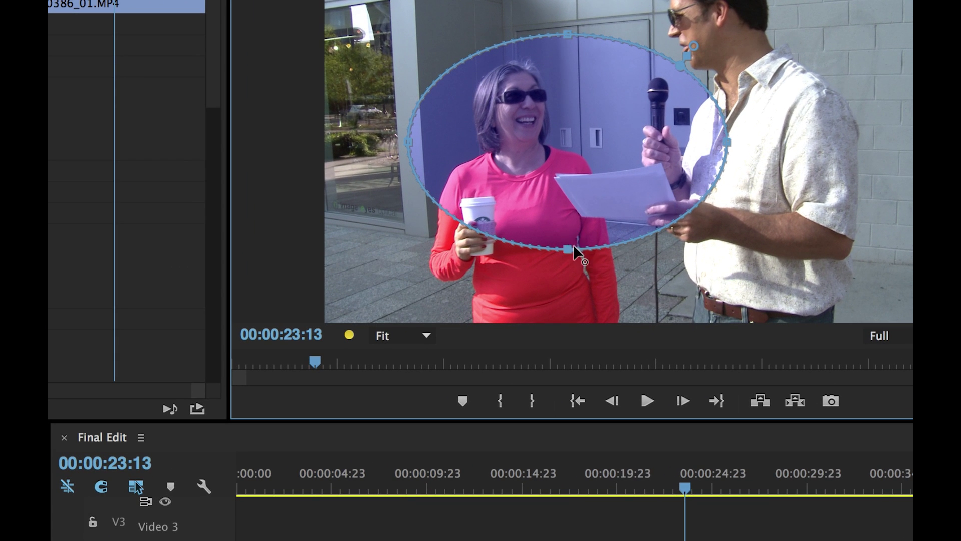
left_click_drag(569, 248, 568, 267)
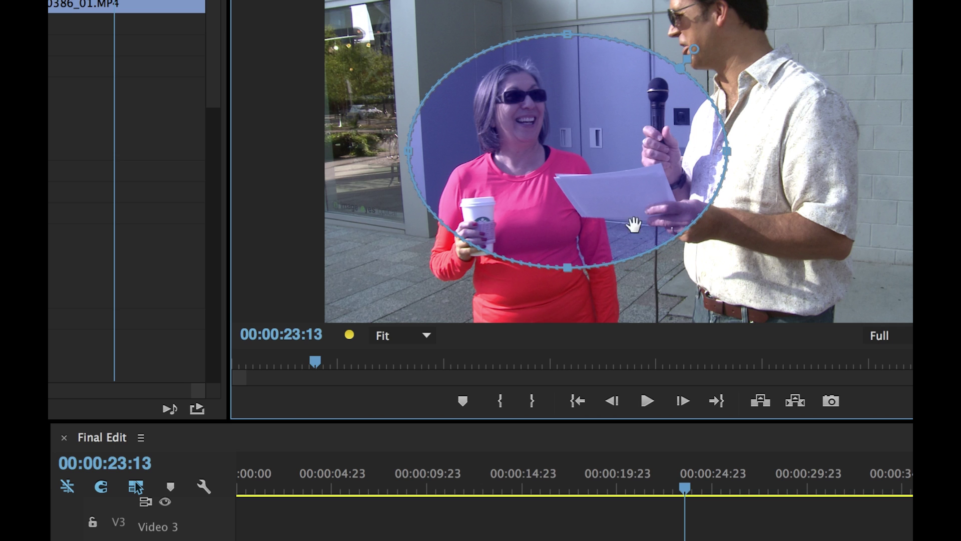
left_click_drag(727, 151, 816, 151)
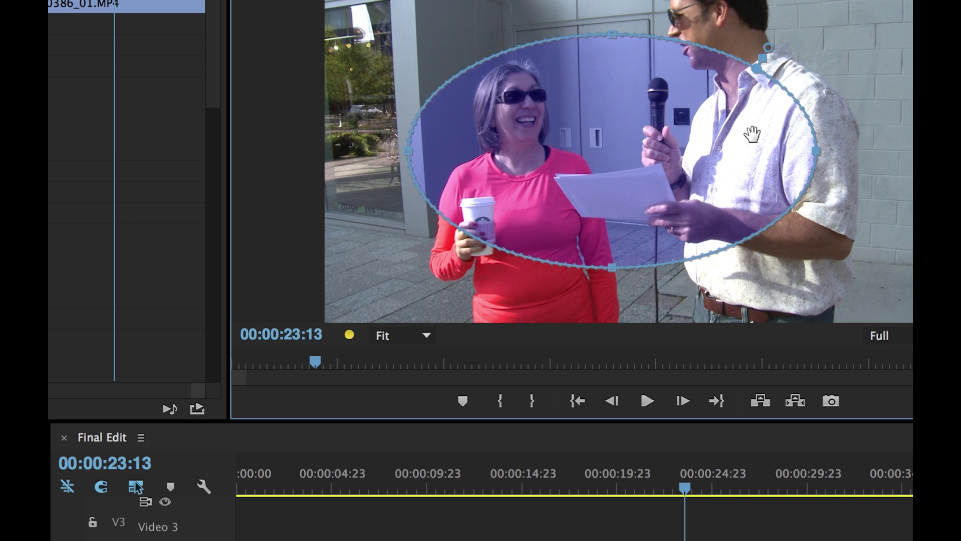
left_click_drag(612, 34, 613, 24)
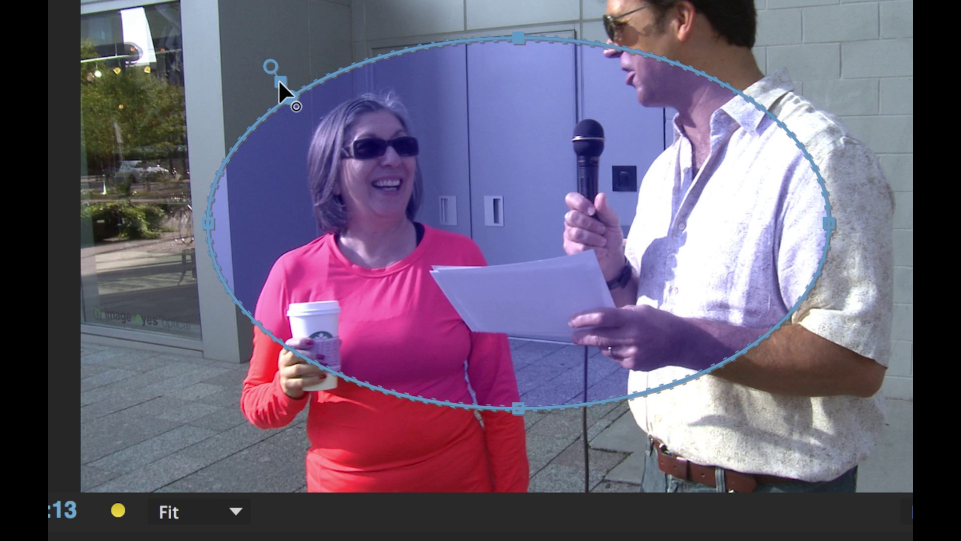
- Adjust the elliptical mask's expansion to about 24.9 and soften its edge with a feather of about 209.6
left_click_drag(274, 72, 231, 44)
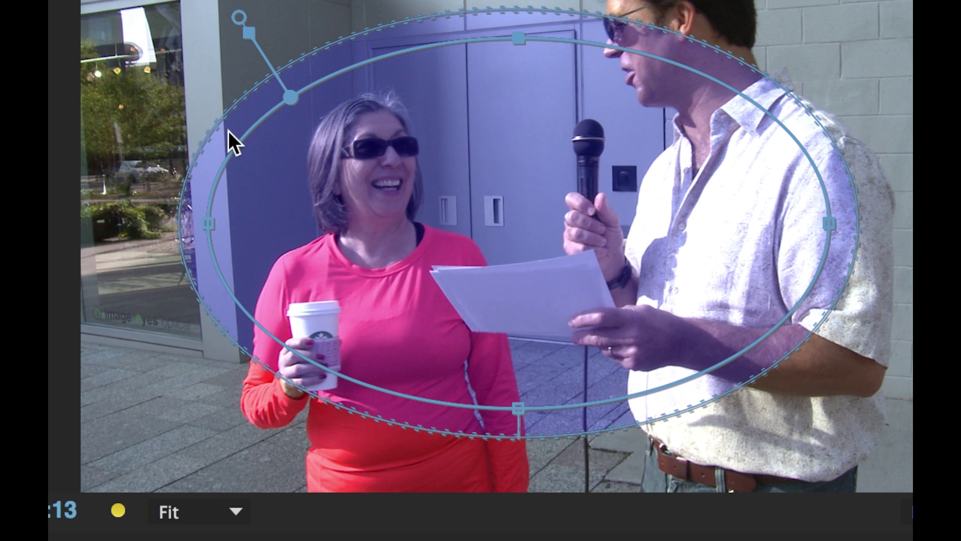
left_click_drag(242, 38, 220, 22)
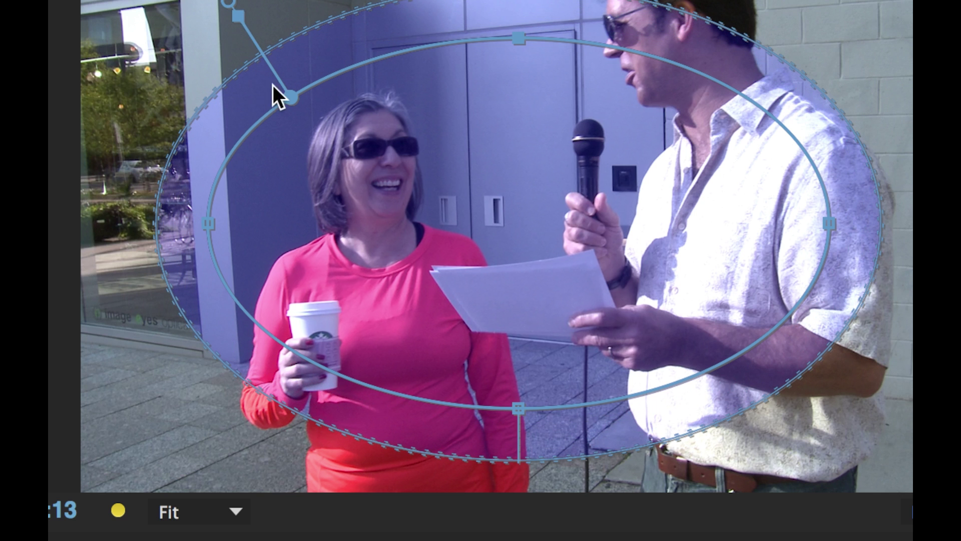
left_click_drag(242, 19, 260, 44)
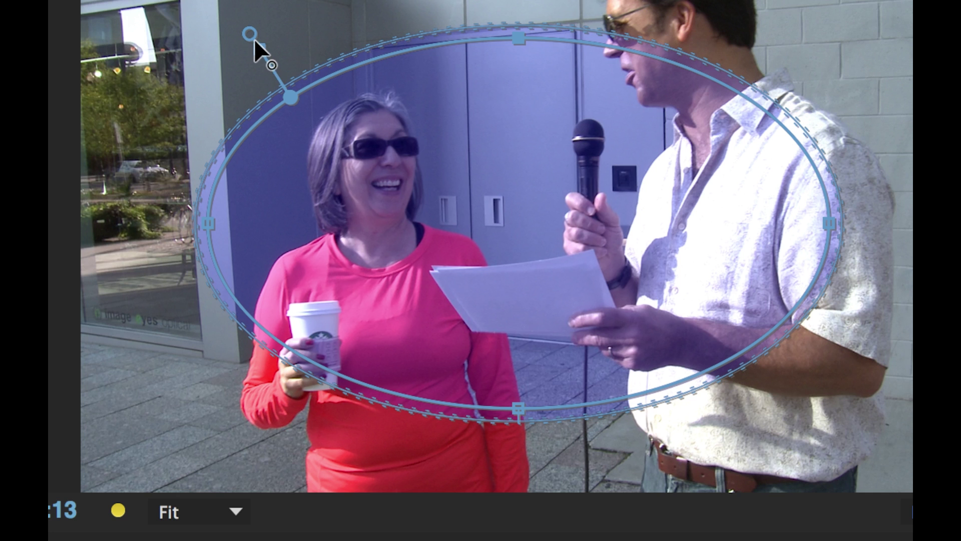
key("Right")
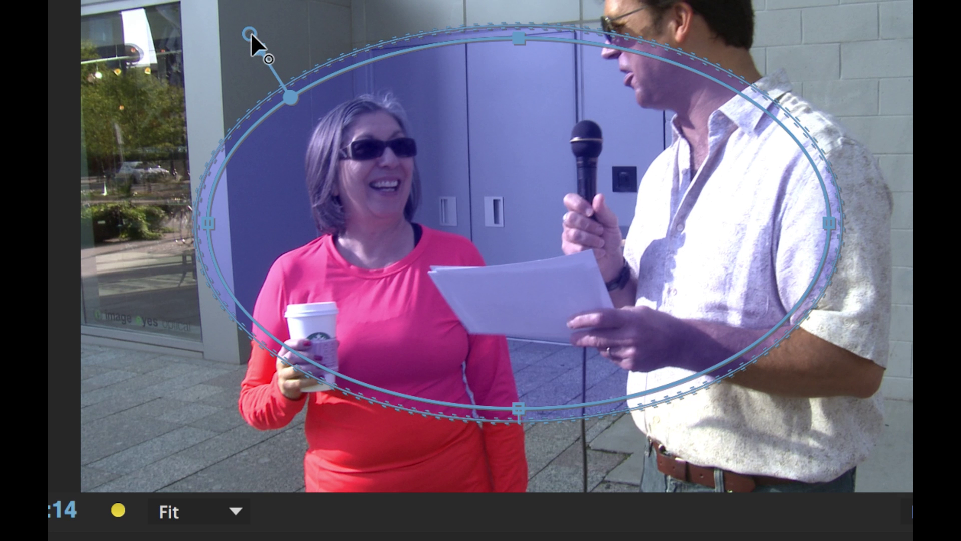
left_click_drag(250, 34, 243, 21)
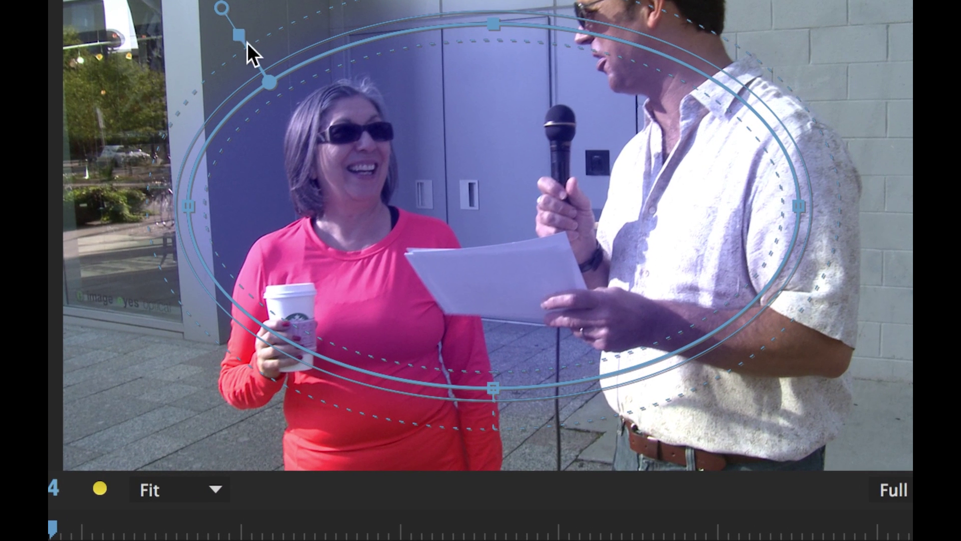
key("Left")
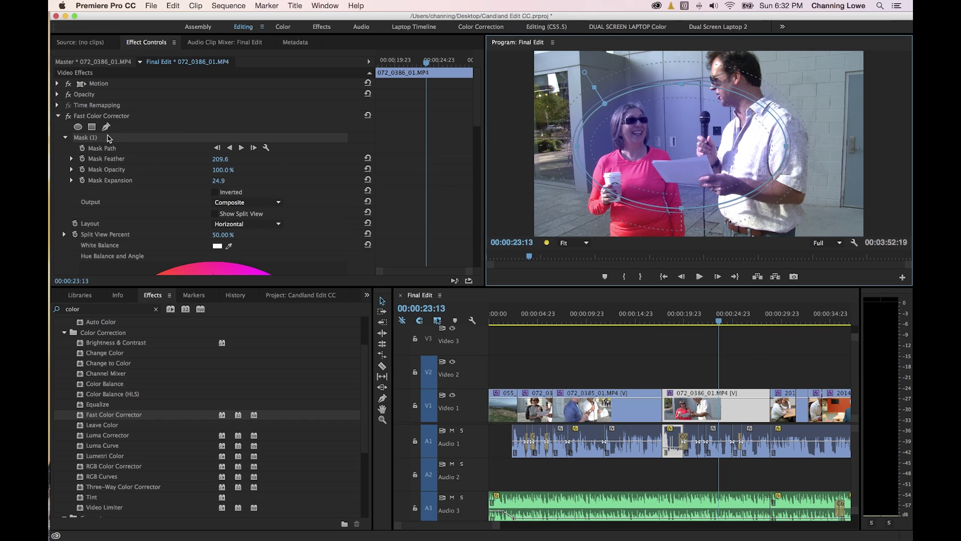
- Add a second, rectangular mask to Fast Color Corrector and move it over the pavement and the woman's cup arm
left_click(92, 127)
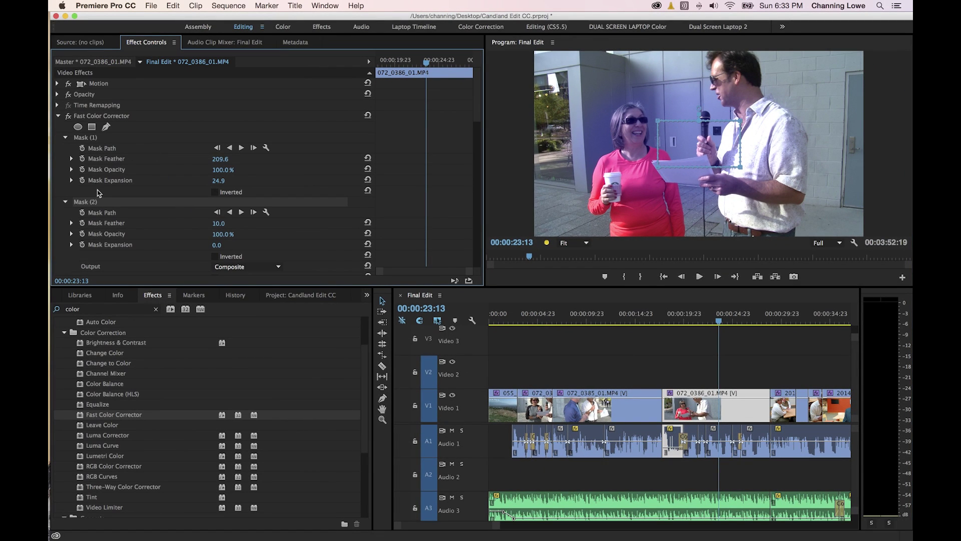
left_click(90, 139)
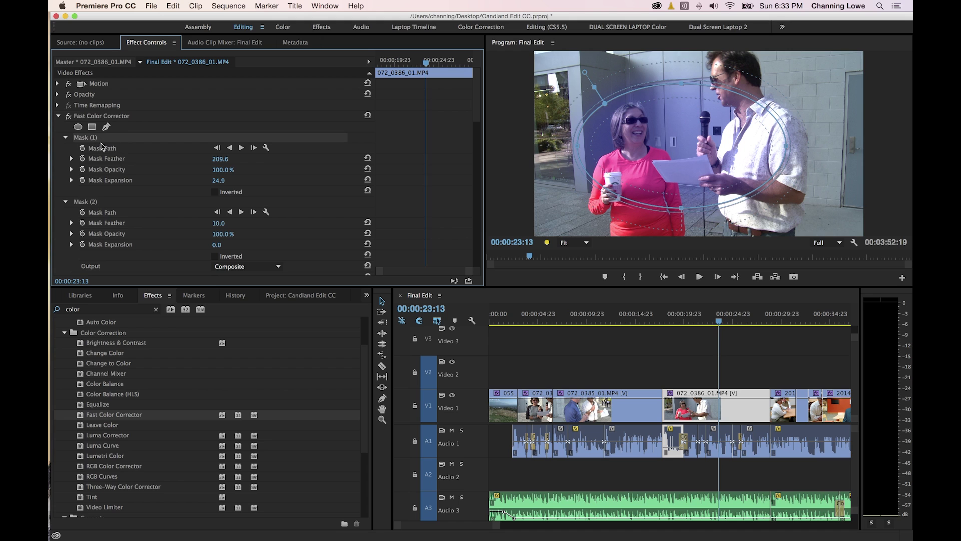
left_click(98, 208)
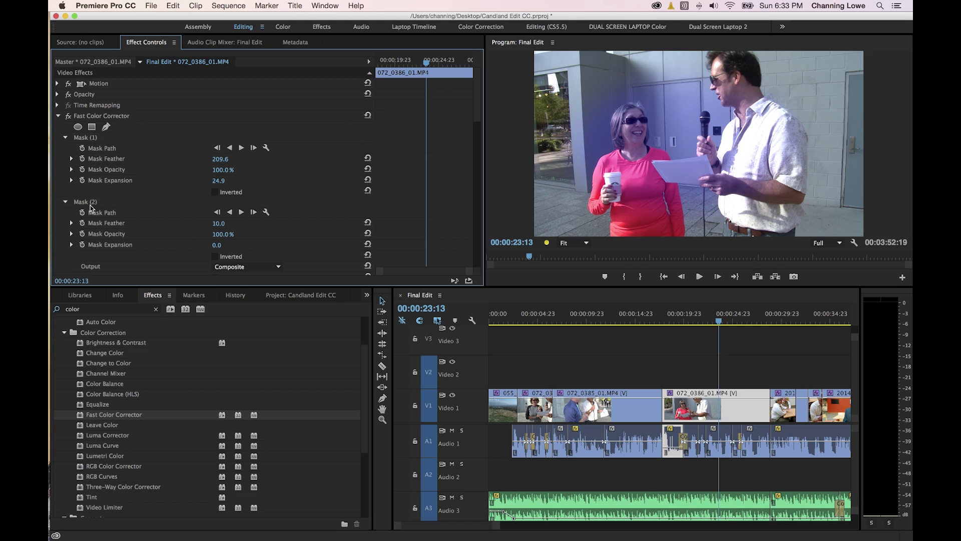
left_click(95, 202)
left_click_drag(687, 142, 397, 238)
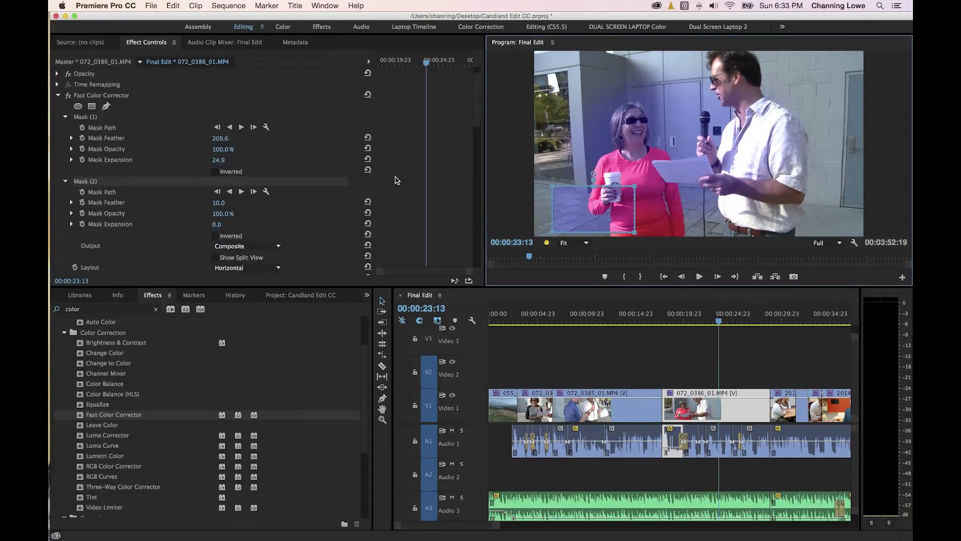
- Strengthen the blue tint by raising the Fast Color Corrector Balance Gain to about 88.63
scroll(396, 180, "down", 10)
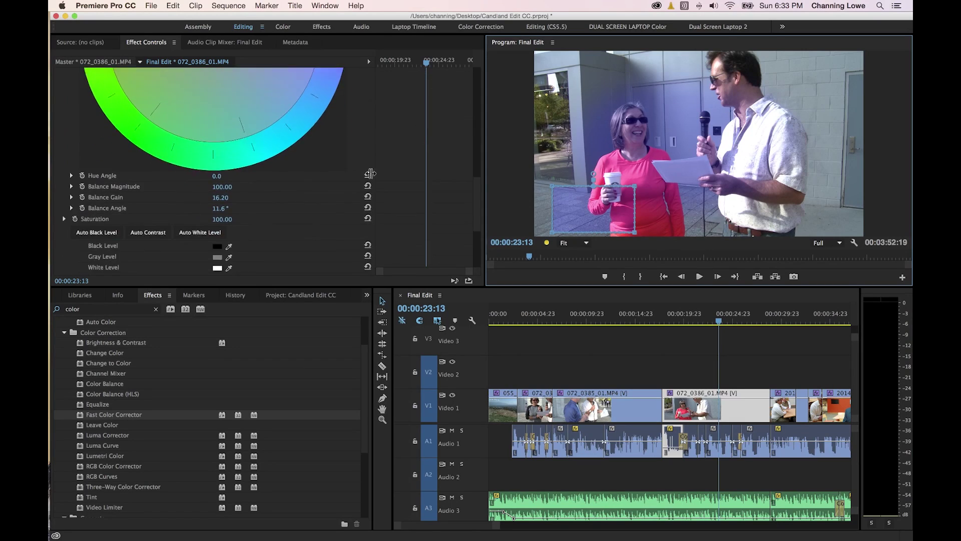
left_click_drag(224, 100, 296, 113)
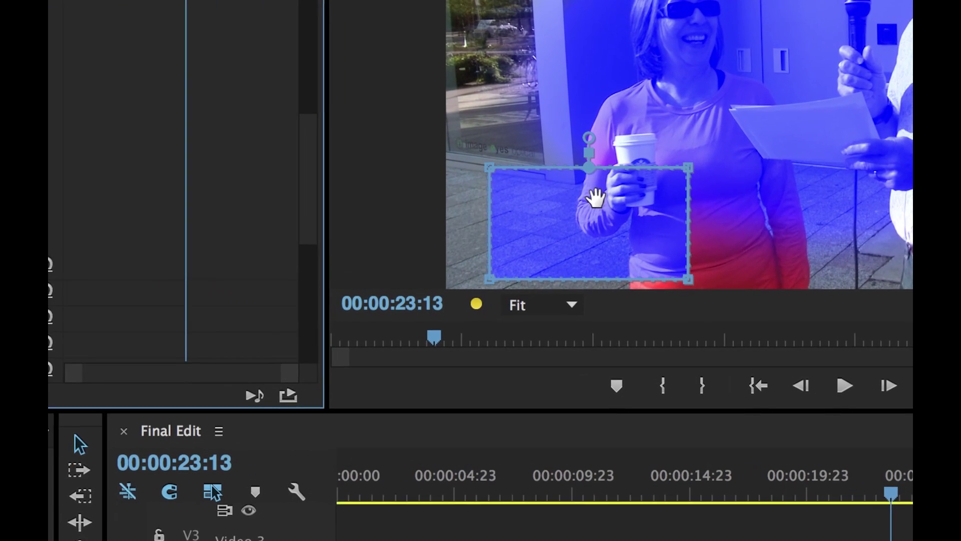
- Expand the rectangular mask by about 34.9 and feather its edge to about 166.7
left_click(589, 150)
left_click_drag(587, 148, 592, 116)
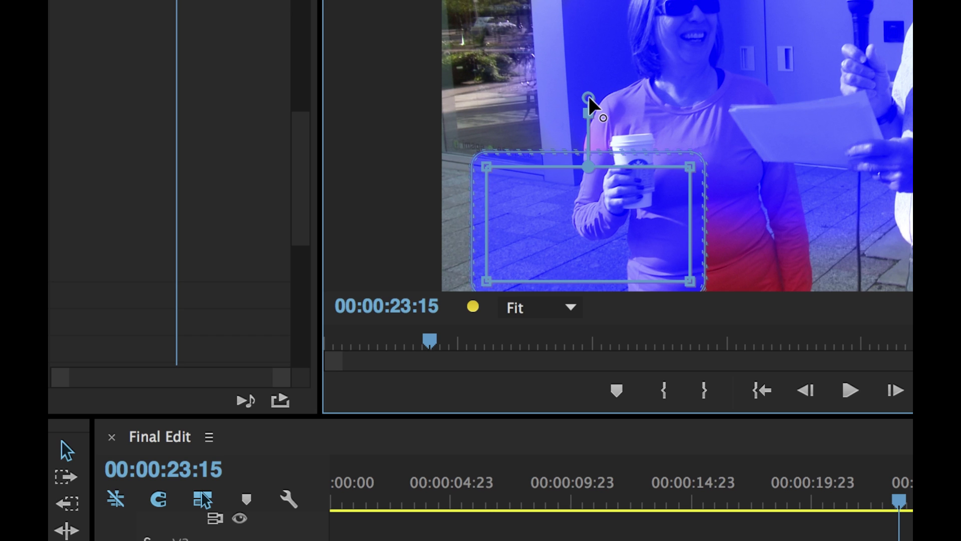
left_click_drag(589, 97, 590, 77)
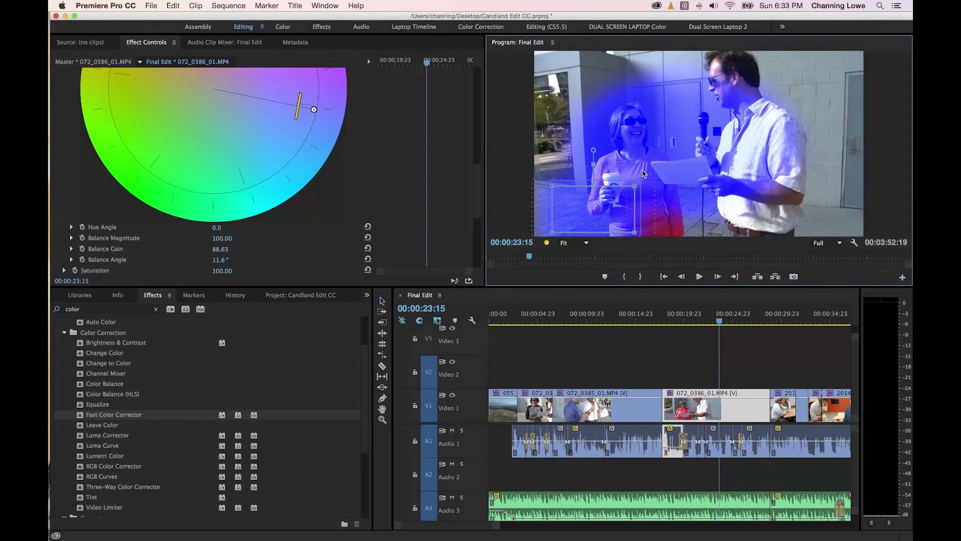
- Delete both the elliptical and the rectangular mask from Fast Color Corrector
left_click_drag(479, 189, 478, 124)
left_click(90, 79)
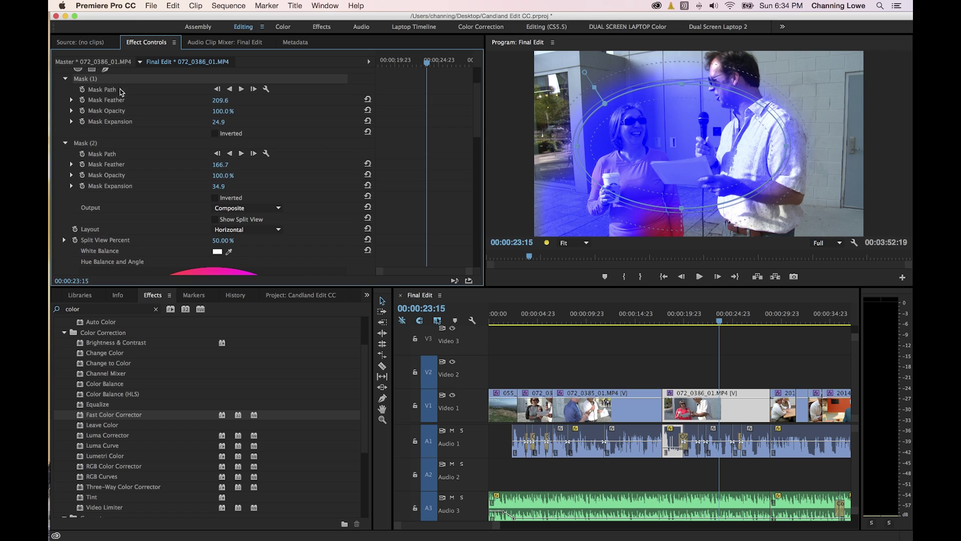
key("Delete")
left_click(100, 80)
key("Delete")
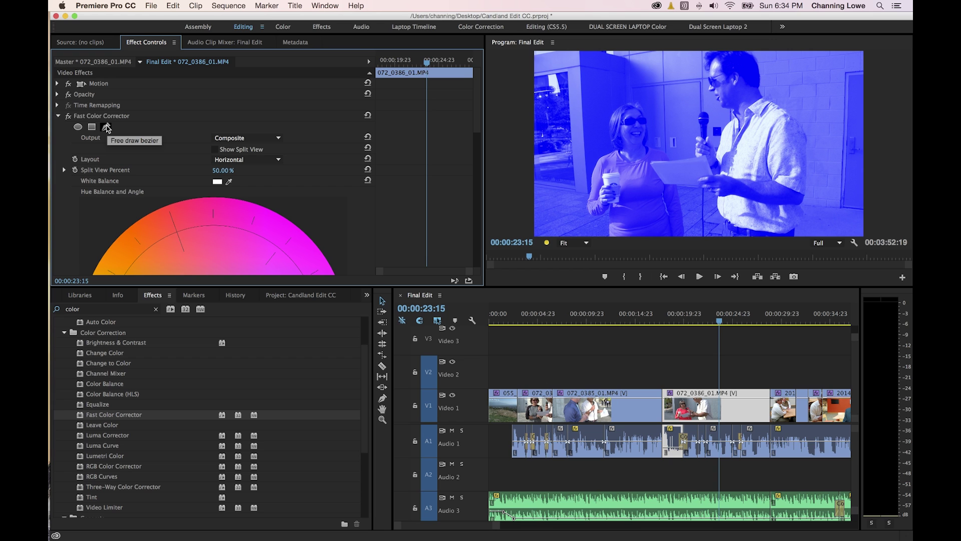
- Try a free-draw bezier mask on Fast Color Corrector with straight segments from the woman's hair down to her upper arm
left_click(106, 128)
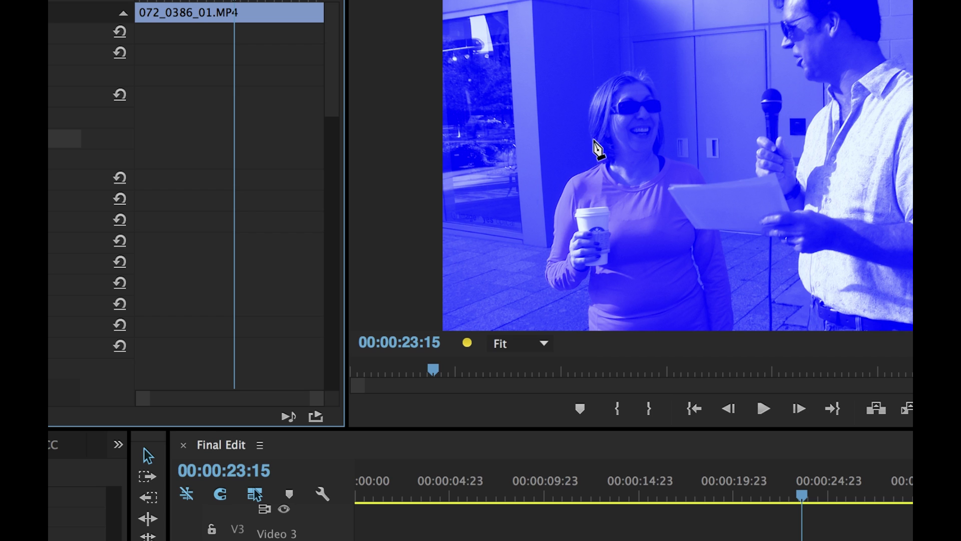
key("Right")
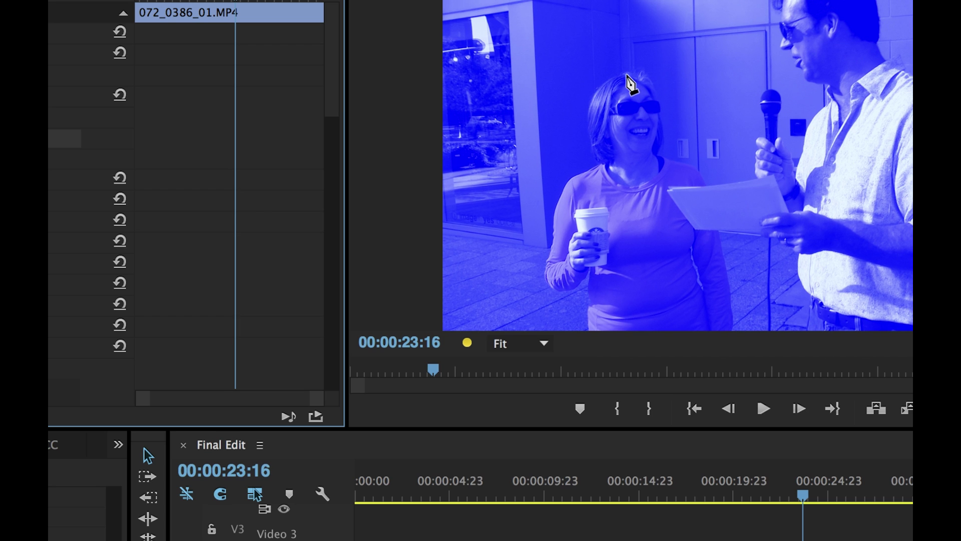
key("Left")
left_click(626, 75)
left_click(586, 122)
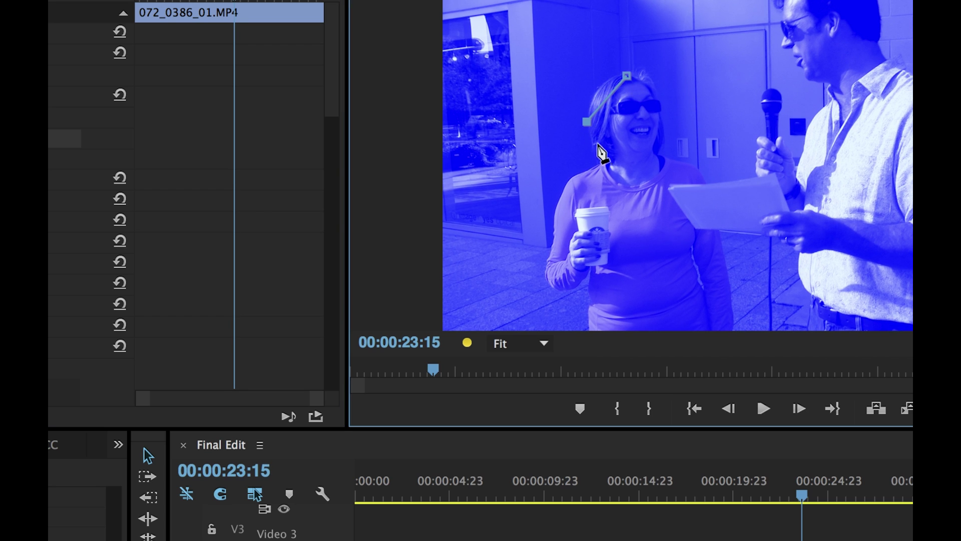
left_click(600, 163)
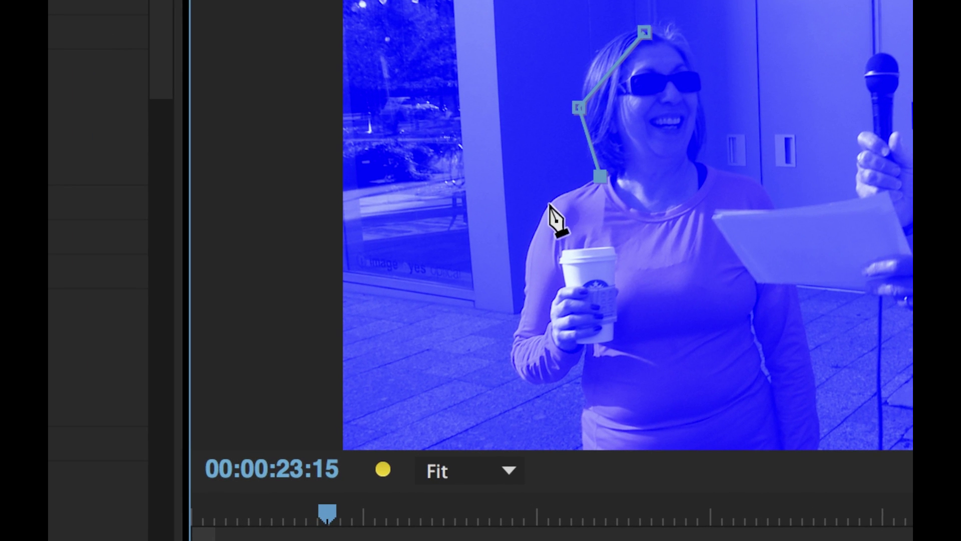
left_click(549, 206)
left_click(532, 244)
left_click_drag(527, 260, 521, 275)
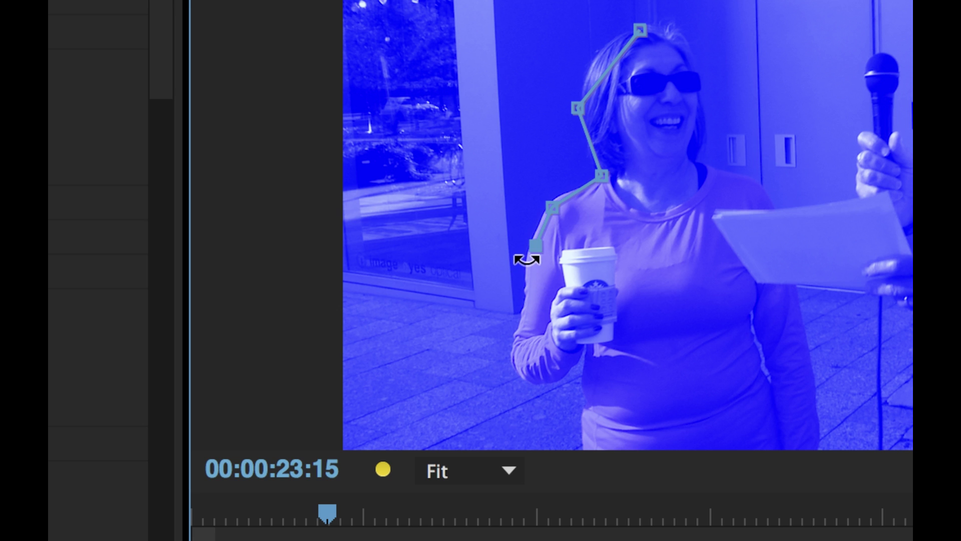
- Undo the straight mask points drawn along the woman's hair, shoulder and upper arm
key("ctrl+z")
key("ctrl+z")
key("ctrl+z")
key("ctrl+z")
key("ctrl+z")
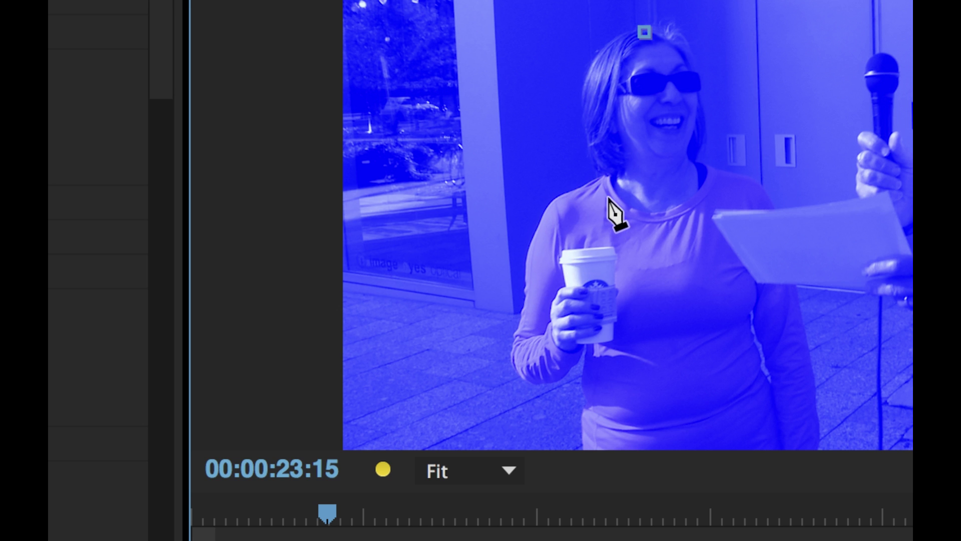
key("Right")
key("Left")
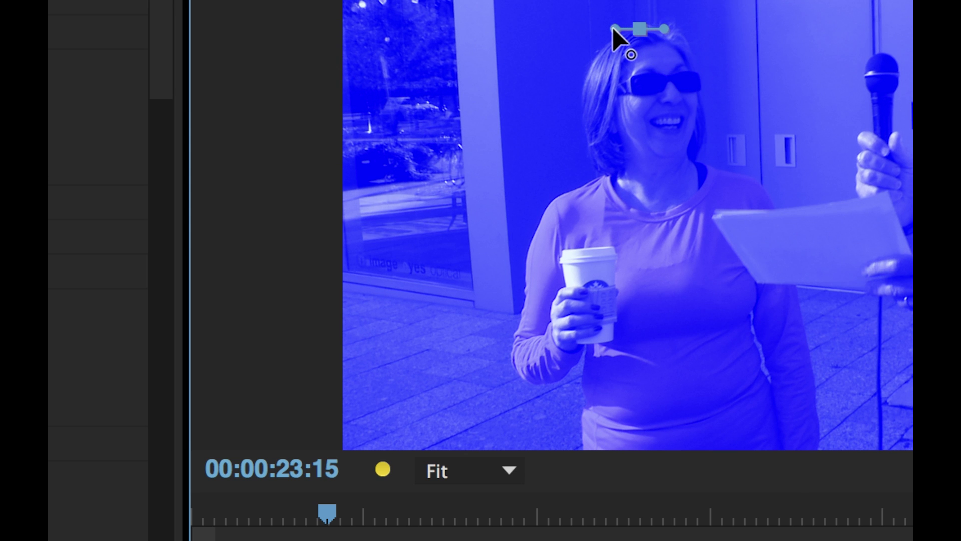
- Draw a curved mask outline from the top of the woman's head down around her cup arm and across her waist
left_click_drag(612, 28, 608, 29)
left_click_drag(585, 91, 582, 124)
left_click_drag(592, 160, 602, 184)
left_click_drag(522, 278, 523, 286)
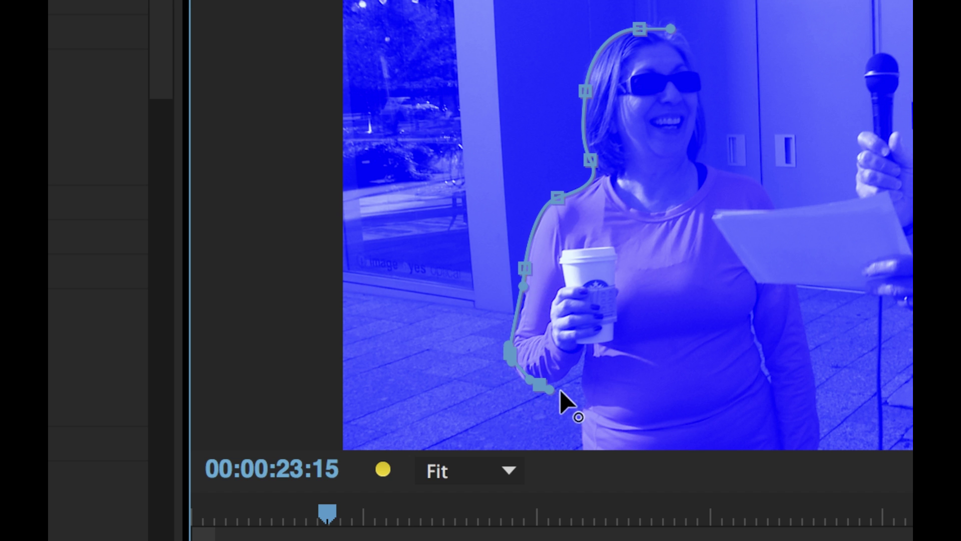
left_click(592, 392)
left_click_drag(607, 397, 612, 403)
left_click_drag(664, 417, 714, 426)
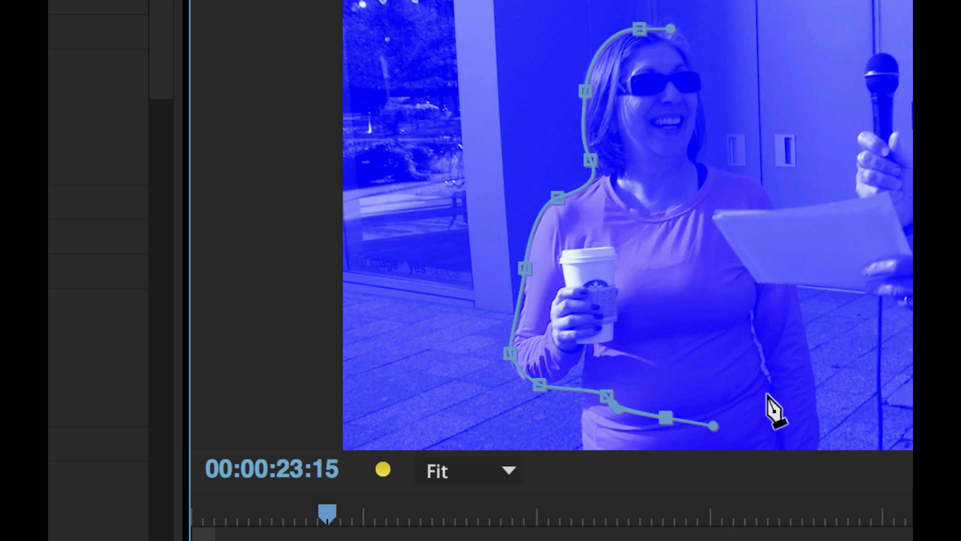
- Continue the curved outline up the woman's other side, close it at the top of her head and adjust the mask's edge
left_click_drag(790, 362, 787, 335)
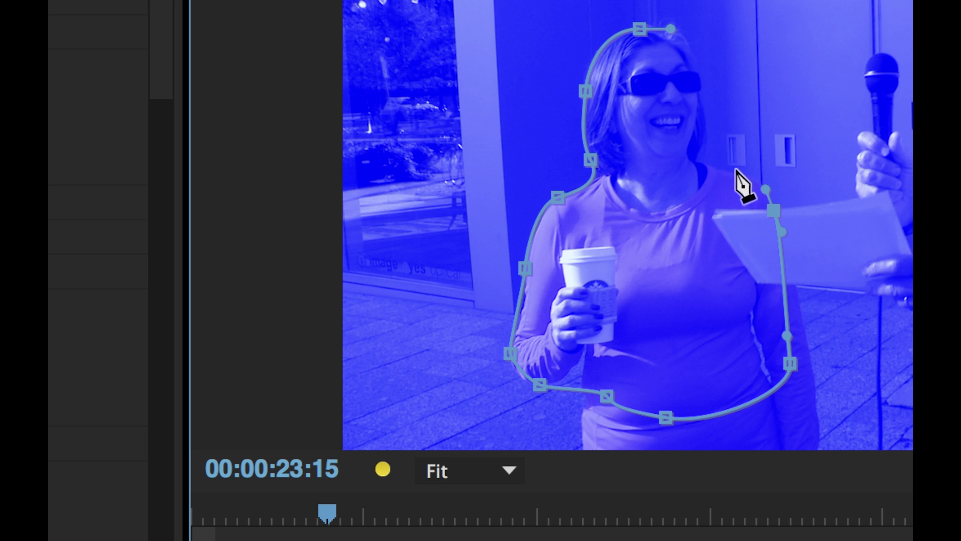
left_click_drag(707, 145, 670, 28)
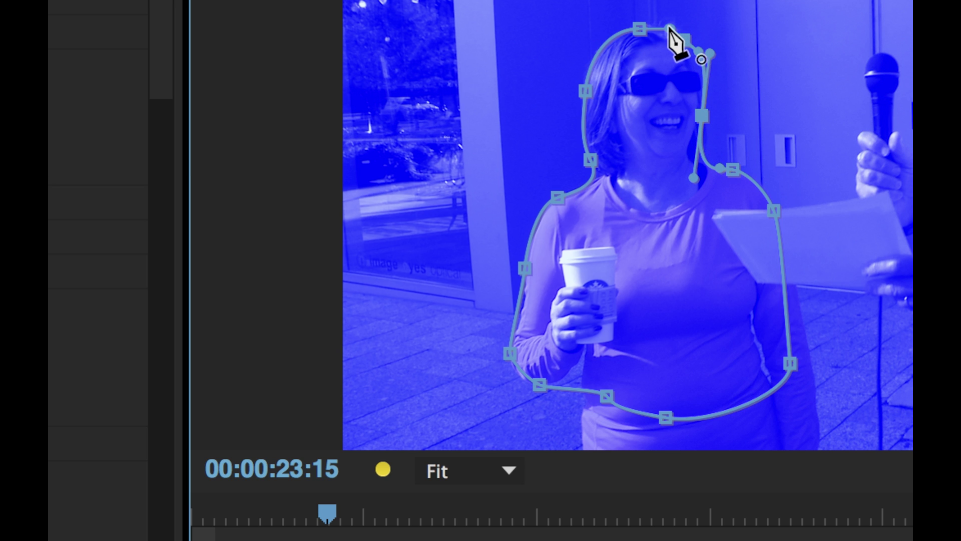
left_click(639, 25)
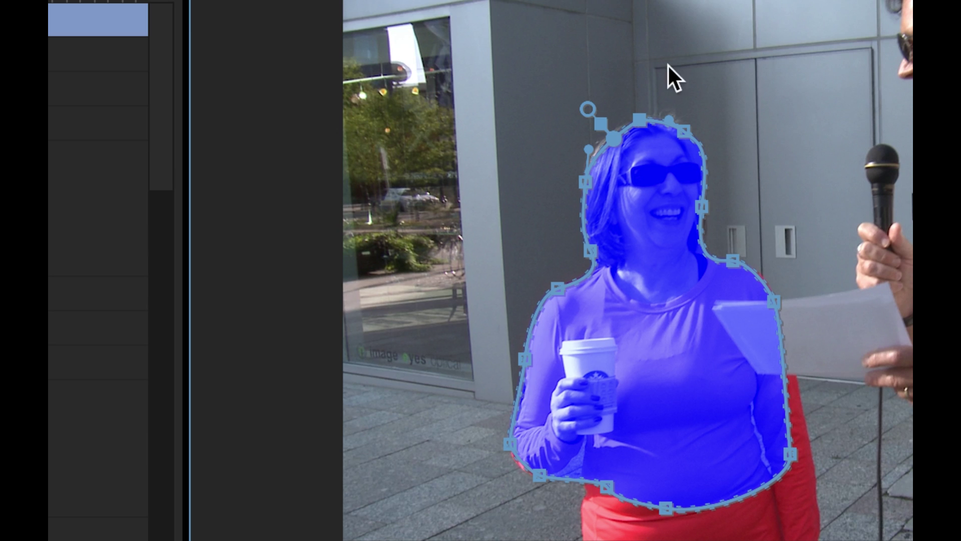
left_click_drag(589, 20, 580, 7)
left_click_drag(581, 103, 577, 95)
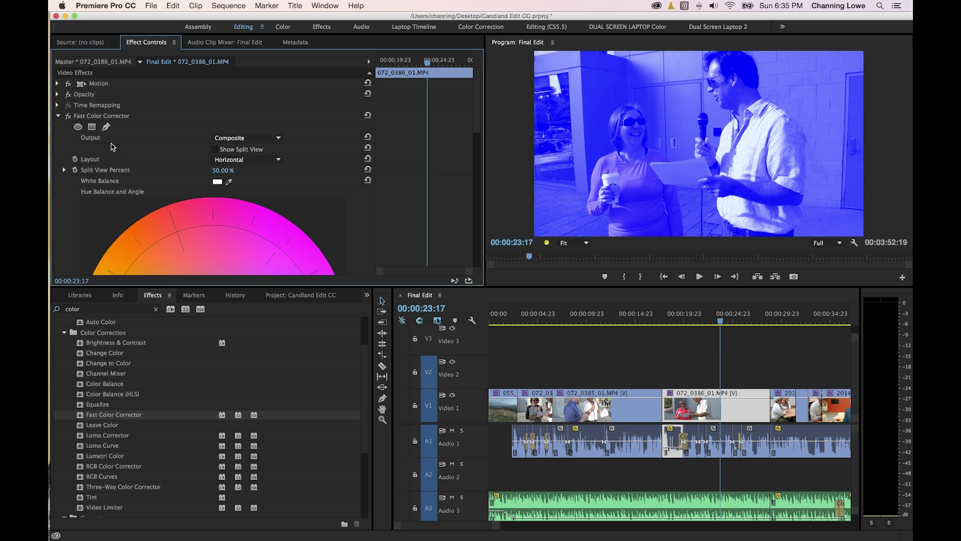
- Delete the Fast Color Corrector effect from the interview clip
scroll(111, 147, "down", 3)
scroll(116, 147, "up", 3)
left_click(125, 117)
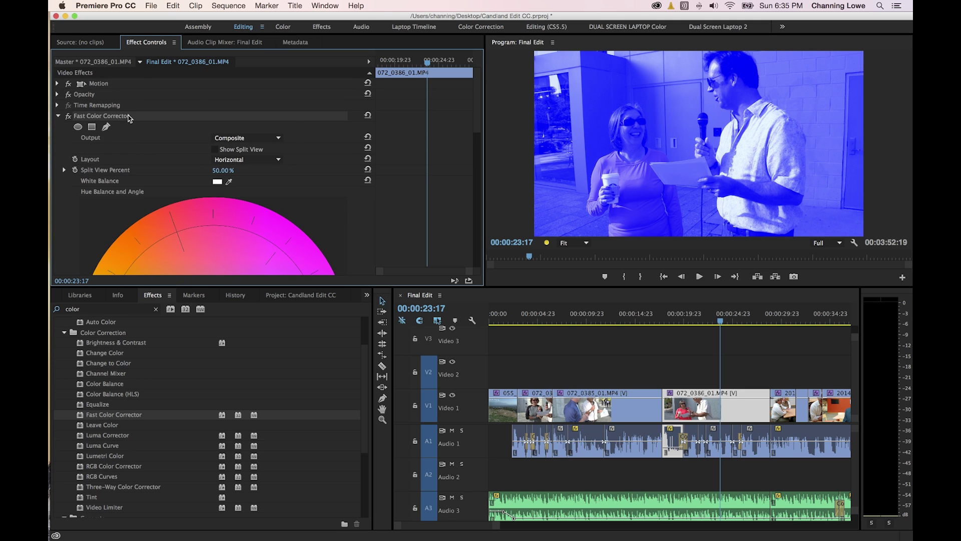
key("Delete")
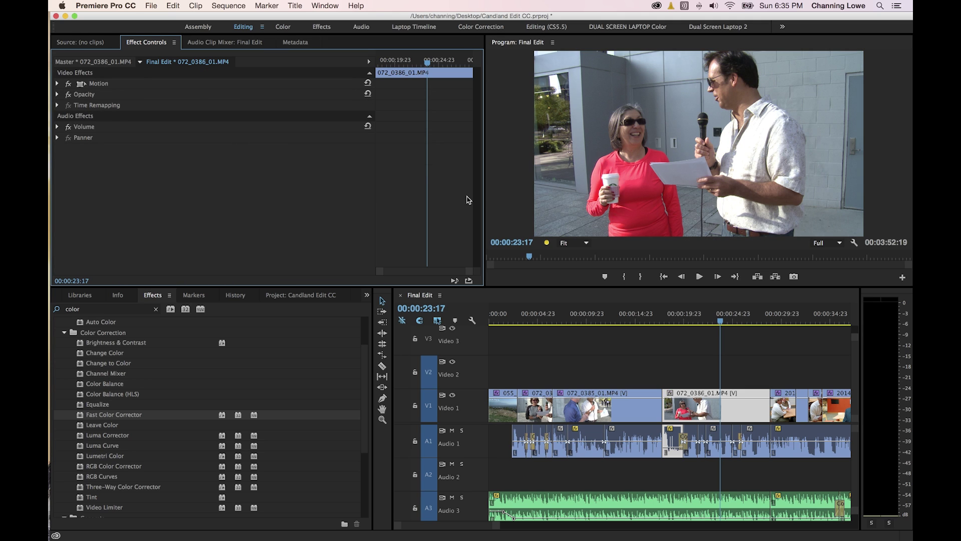
- Search the effects for "blur" and apply Gaussian Blur to clip 072_0386_01.MP4 with a Blurriness of 85
key("space")
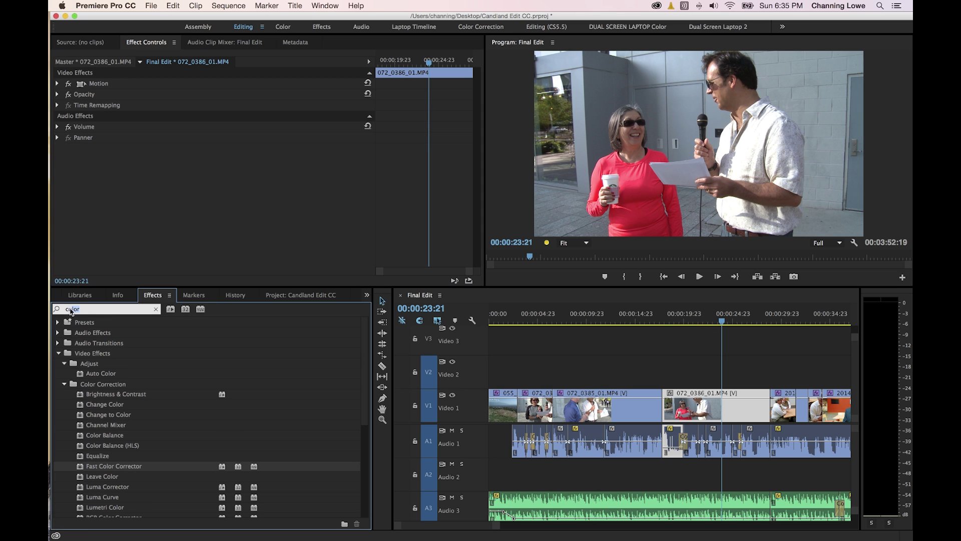
double_click(73, 309)
key("BackSpace")
mouse_move(51, 311)
type("blur")
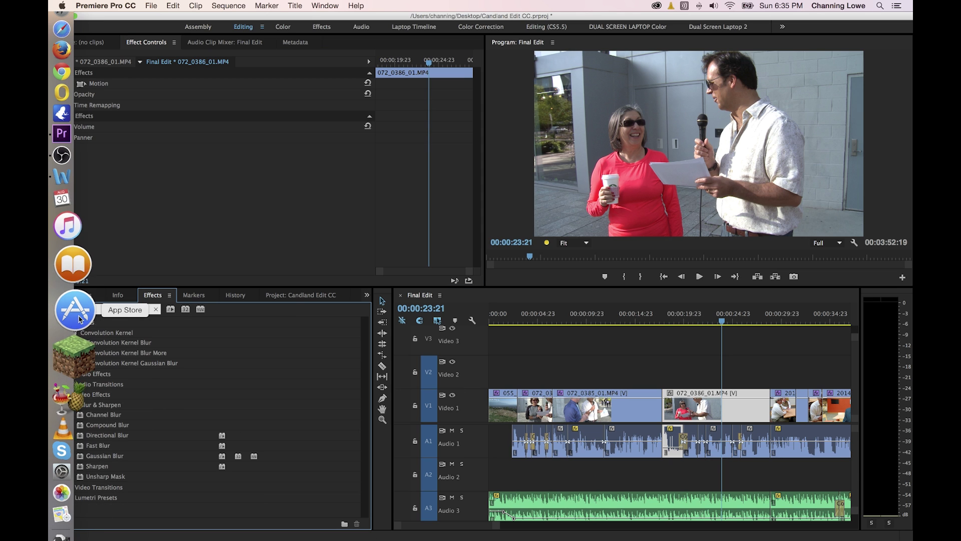
left_click_drag(359, 417, 703, 402)
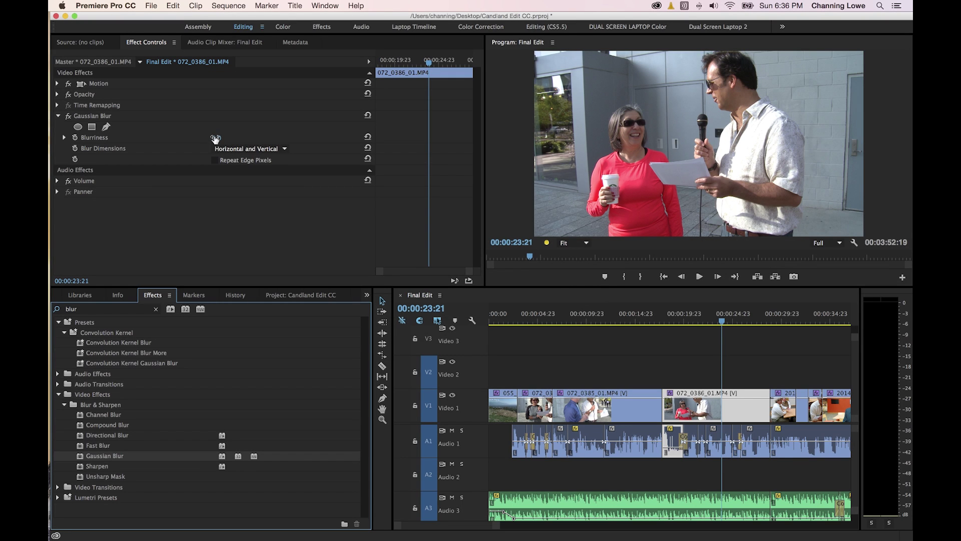
left_click_drag(217, 140, 258, 140)
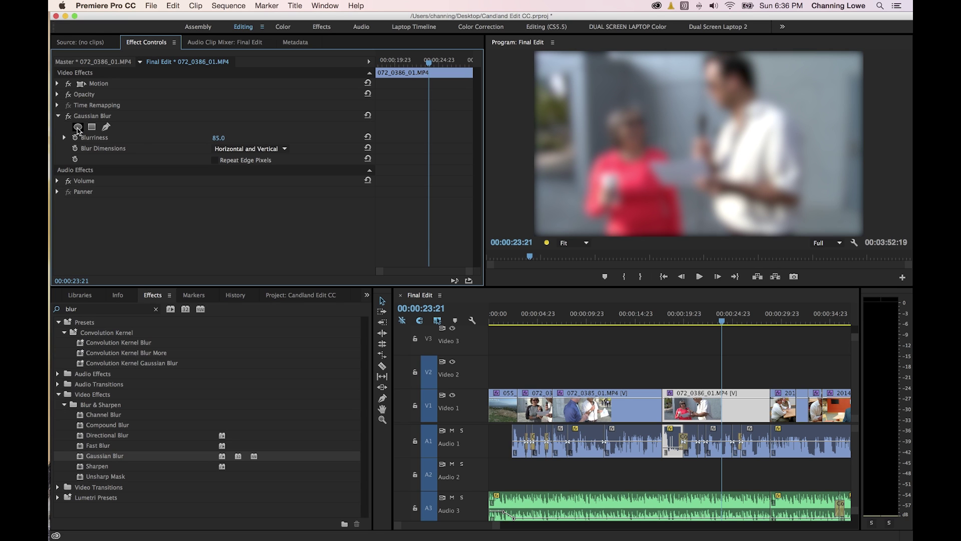
- Add an elliptical mask to Gaussian Blur and reshape it into a narrow oval over the woman's face
left_click(77, 127)
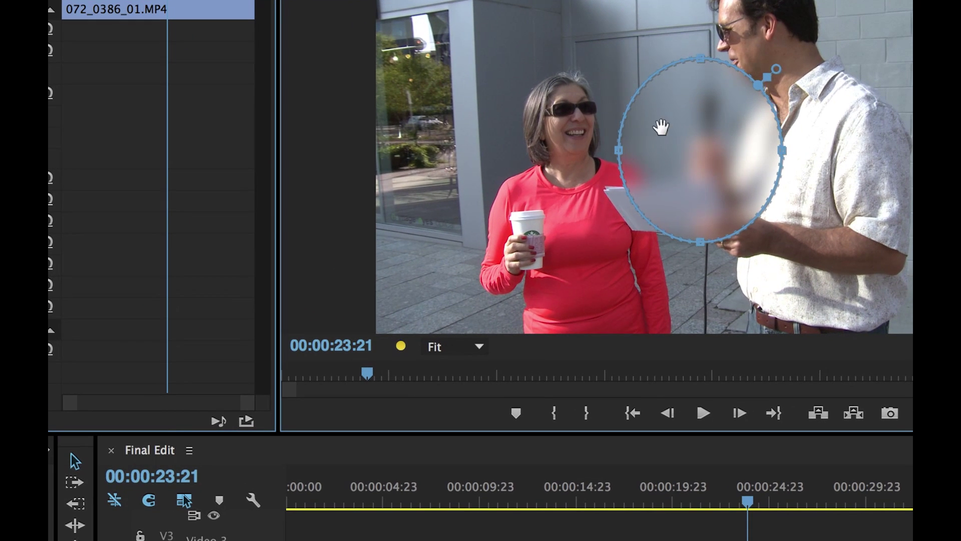
left_click_drag(661, 128, 574, 84)
left_click_drag(575, 228, 574, 160)
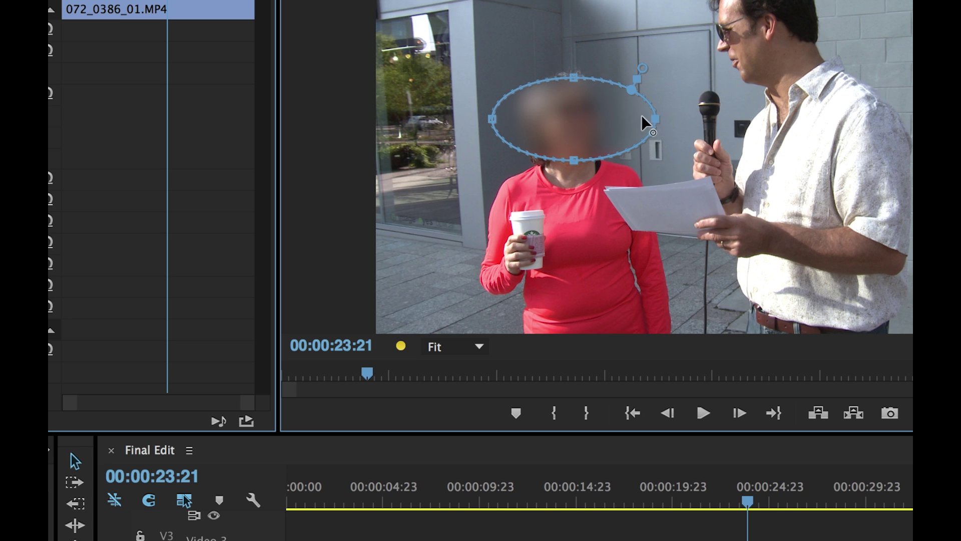
left_click_drag(644, 122, 599, 122)
left_click_drag(493, 120, 541, 130)
- Feather the oval blur mask by about 72.9, expand it by about 37.6 and centre it on the woman's face
left_click_drag(614, 71, 632, 56)
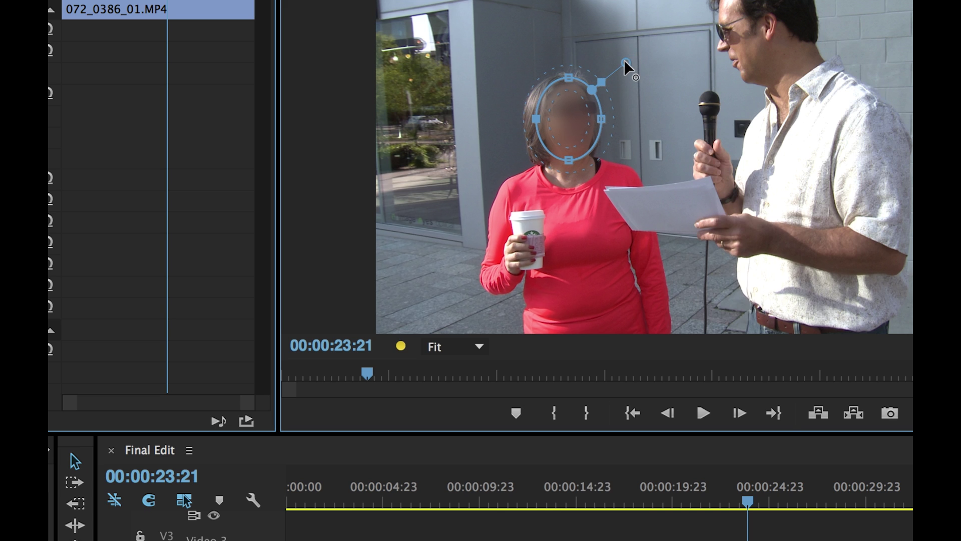
left_click_drag(603, 81, 631, 61)
left_click_drag(566, 112, 570, 118)
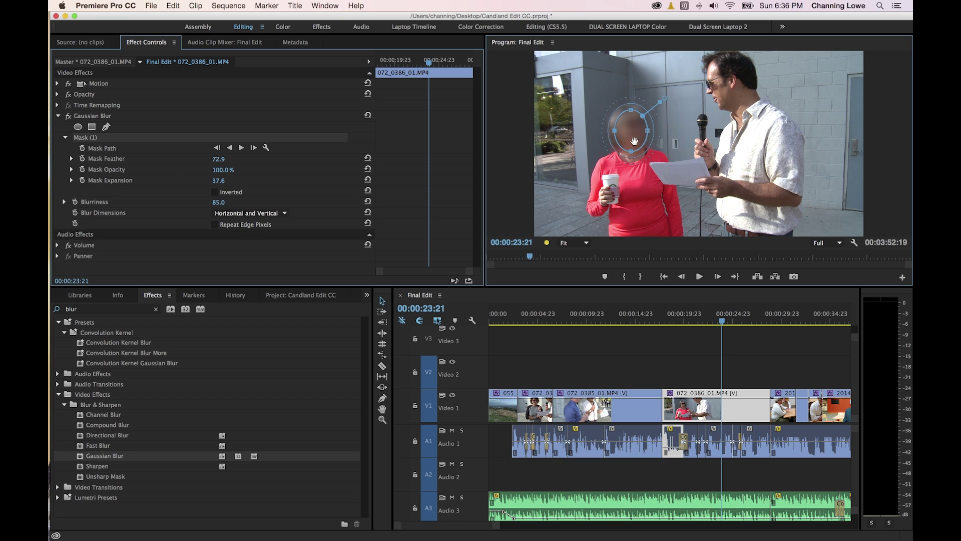
- Try repositioning the blur mask by hand over the woman's face around 00:00:23:19 and at the clip's start, 00:00:17:19
key("Left")
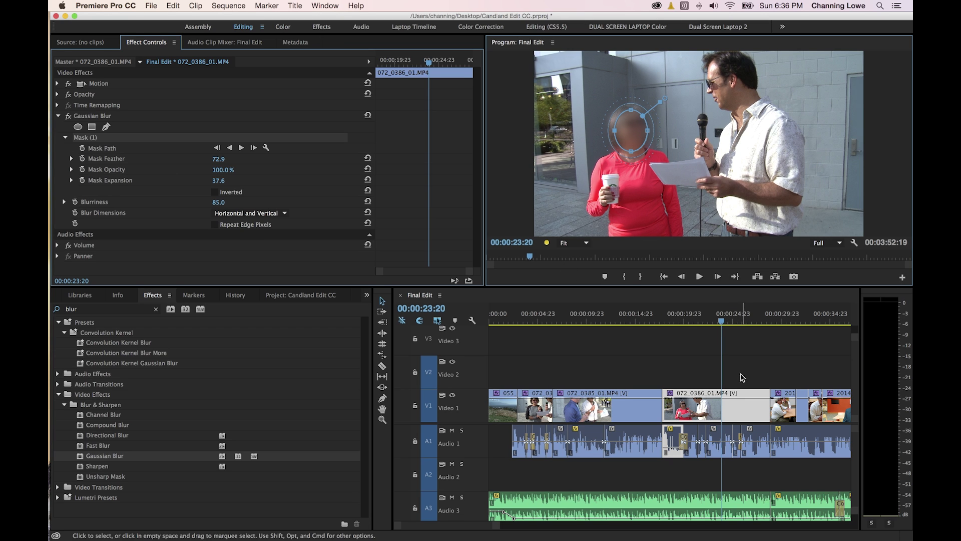
mouse_move(719, 325)
left_mouse_down()
mouse_move(660, 319)
mouse_move(722, 324)
left_mouse_up()
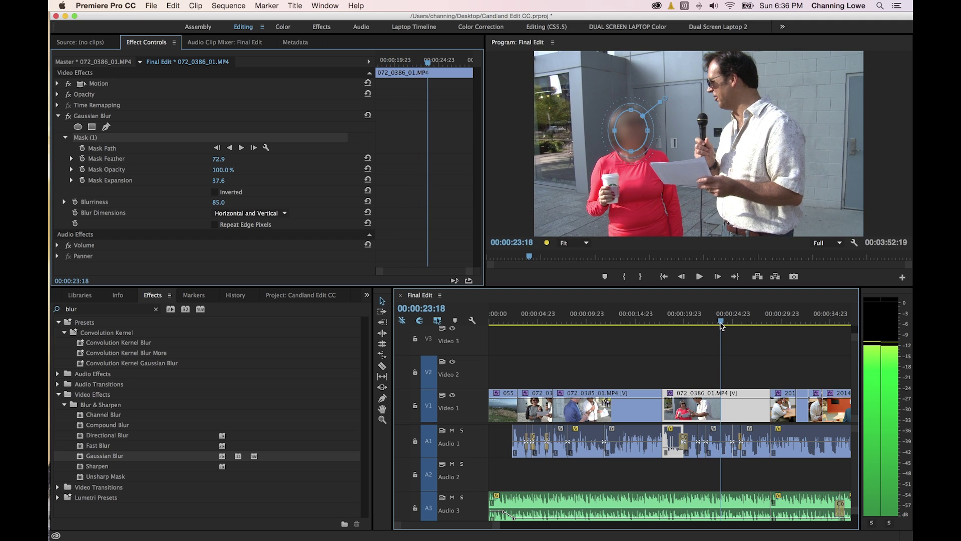
left_click_drag(632, 132, 634, 130)
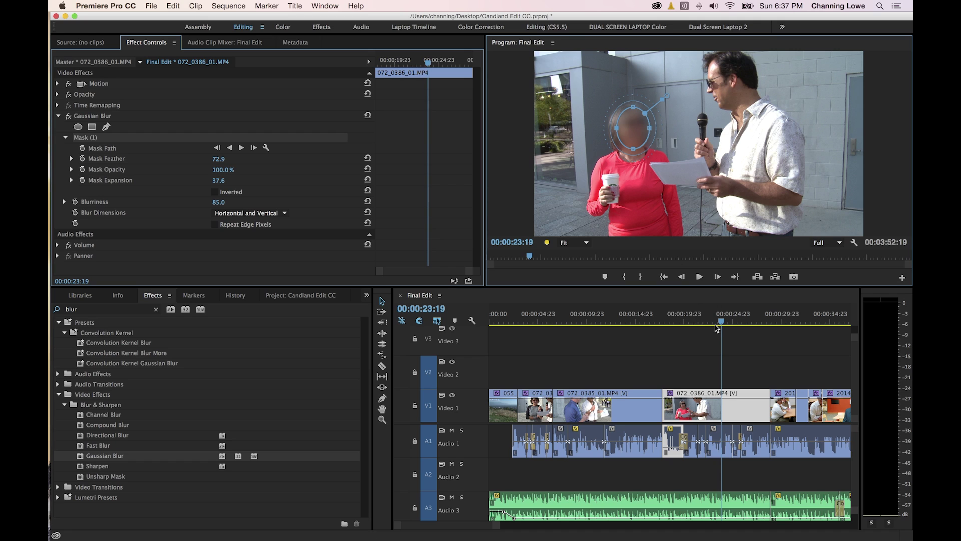
key("Up")
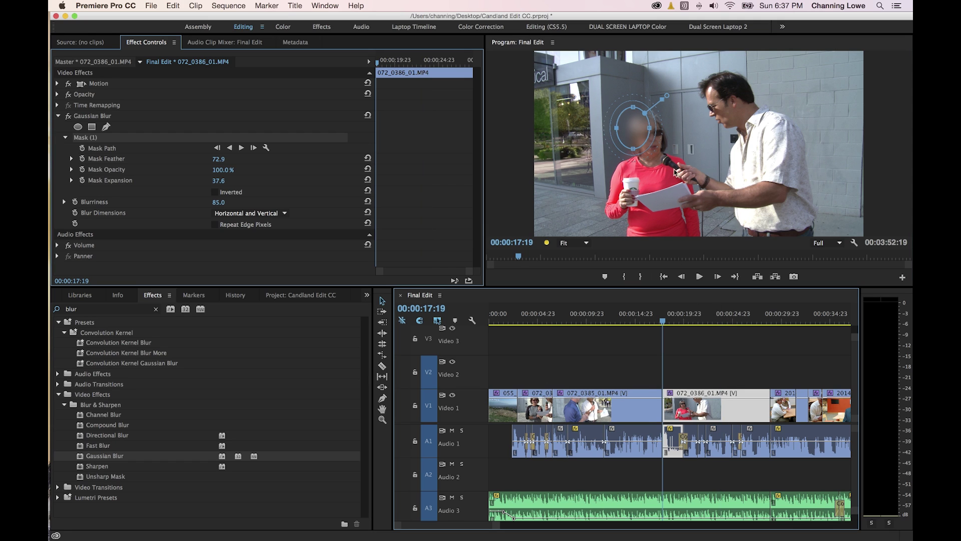
left_click_drag(640, 125, 657, 132)
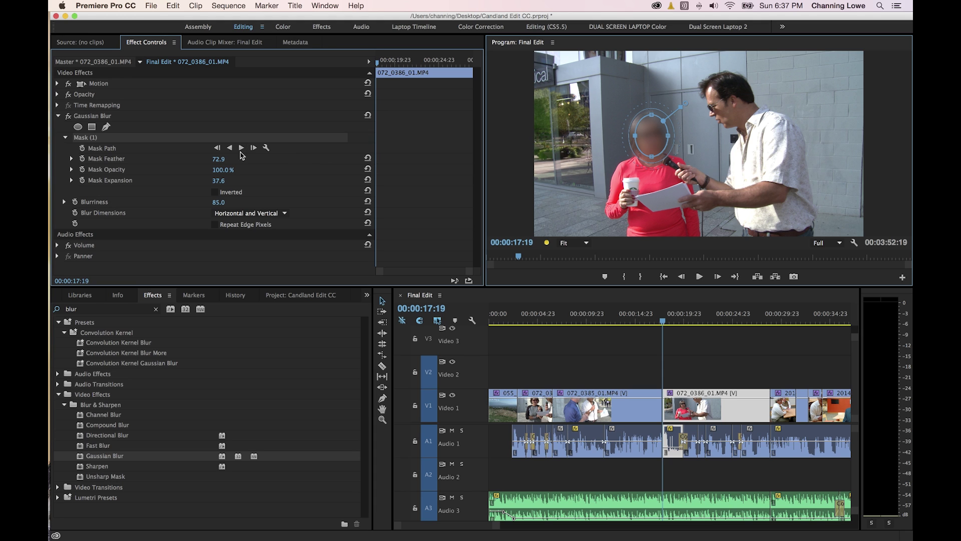
- Centre the blur mask on the woman's face at 00:00:23:09 and use Position as its tracking method
left_click_drag(687, 323, 717, 323)
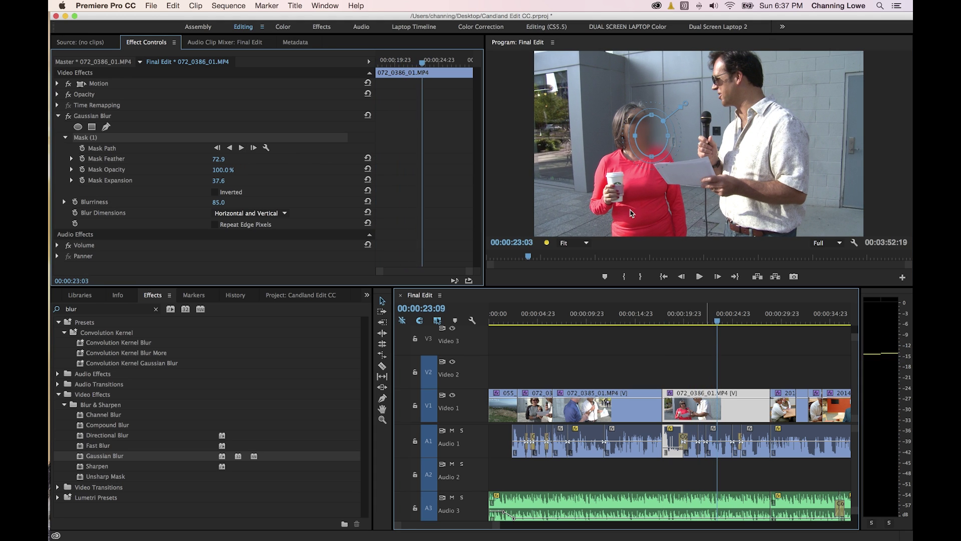
left_click_drag(654, 152, 636, 137)
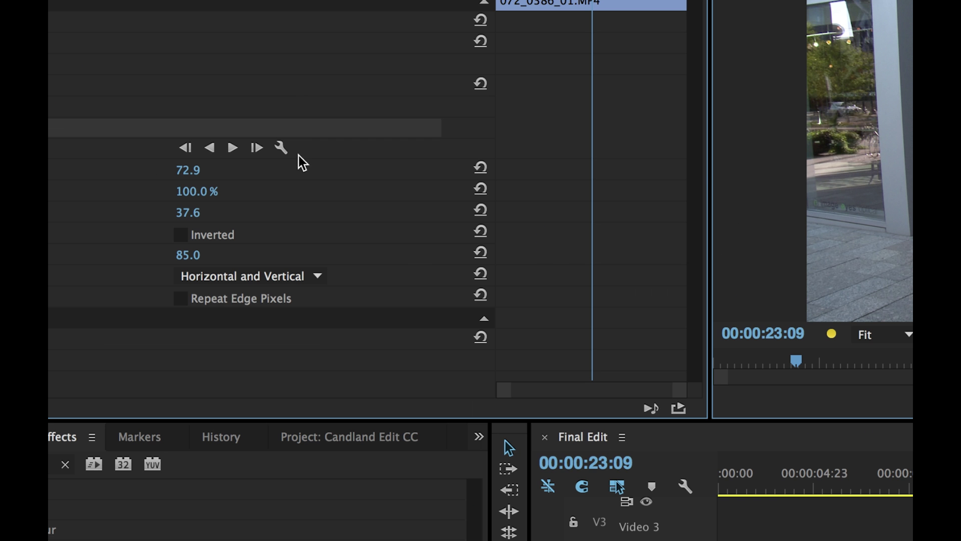
left_click(289, 155)
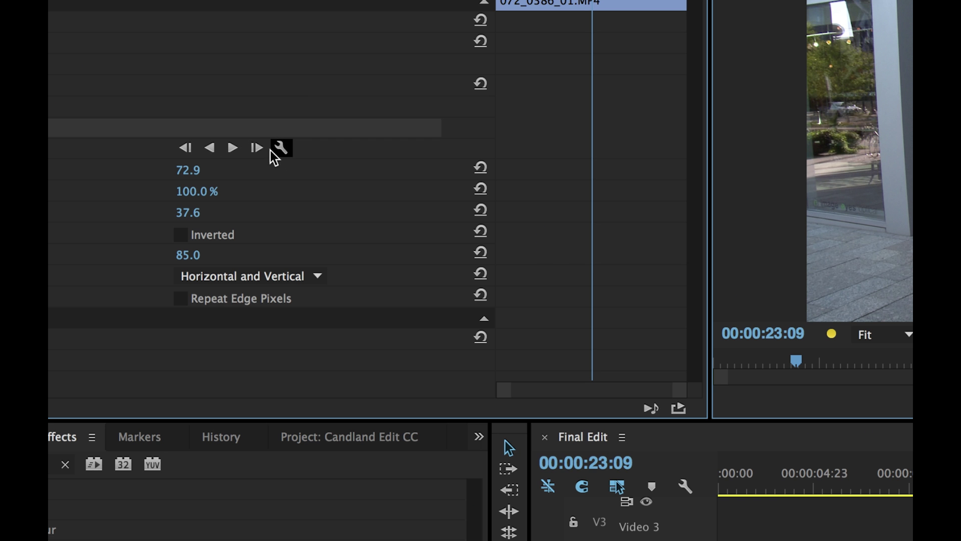
left_click(279, 152)
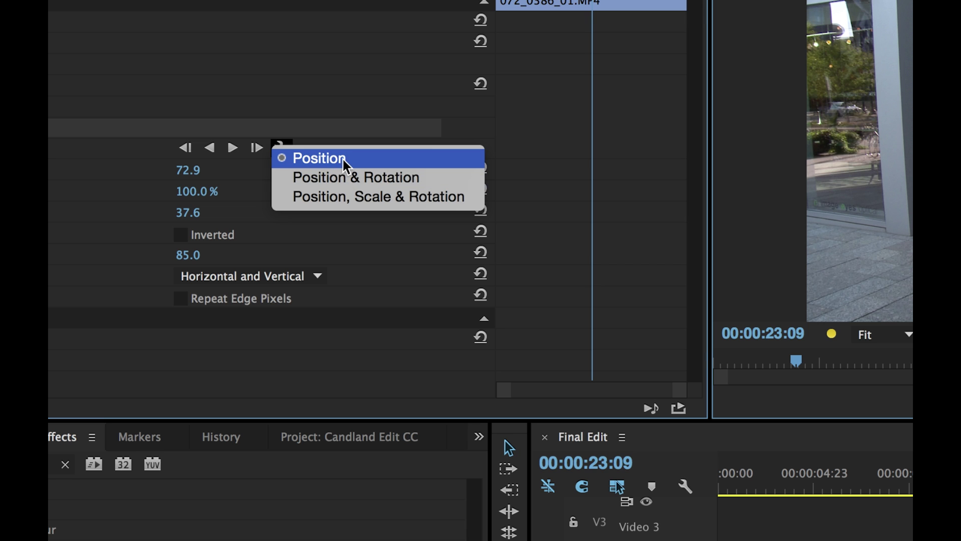
left_click(341, 143)
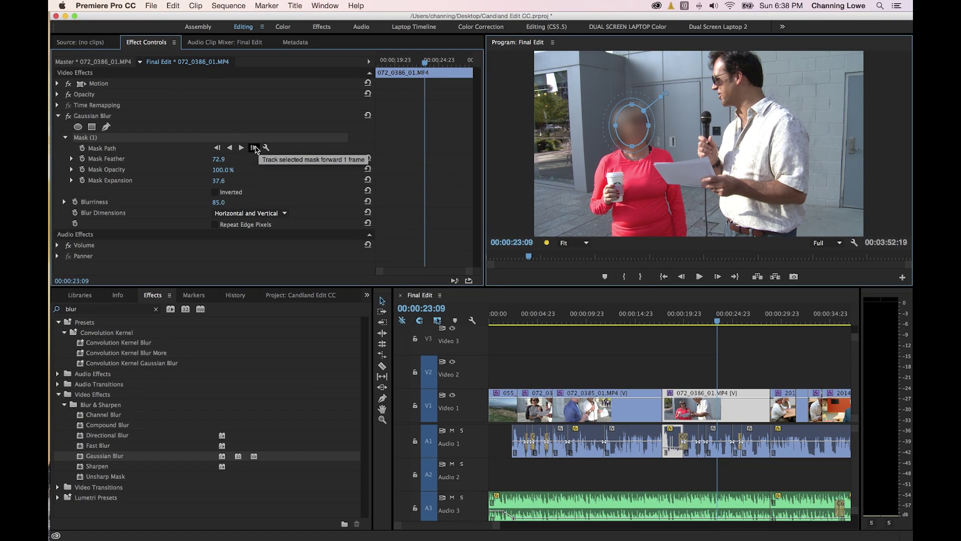
- Track the blur mask forward to the end of the clip and play back the tracked section
left_click(242, 148)
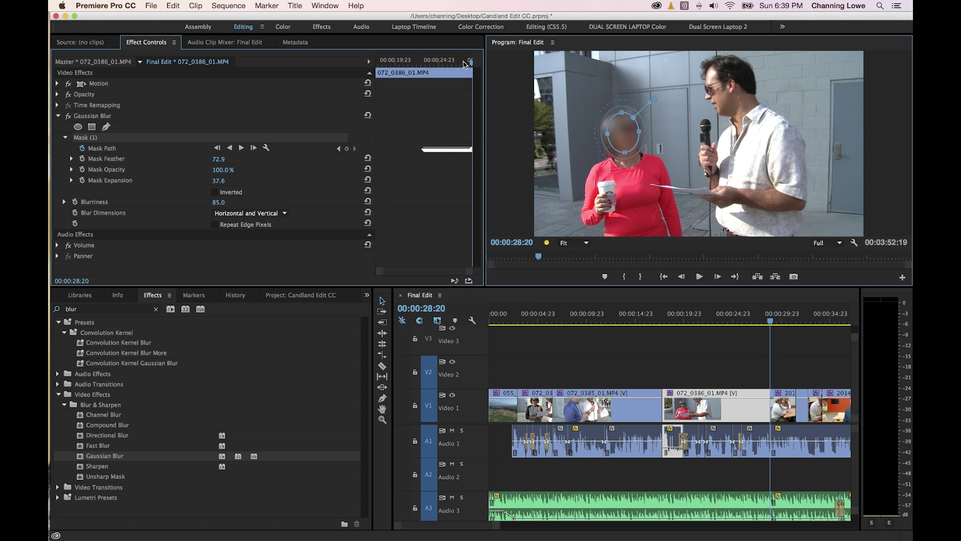
left_click_drag(466, 64, 424, 65)
key("space")
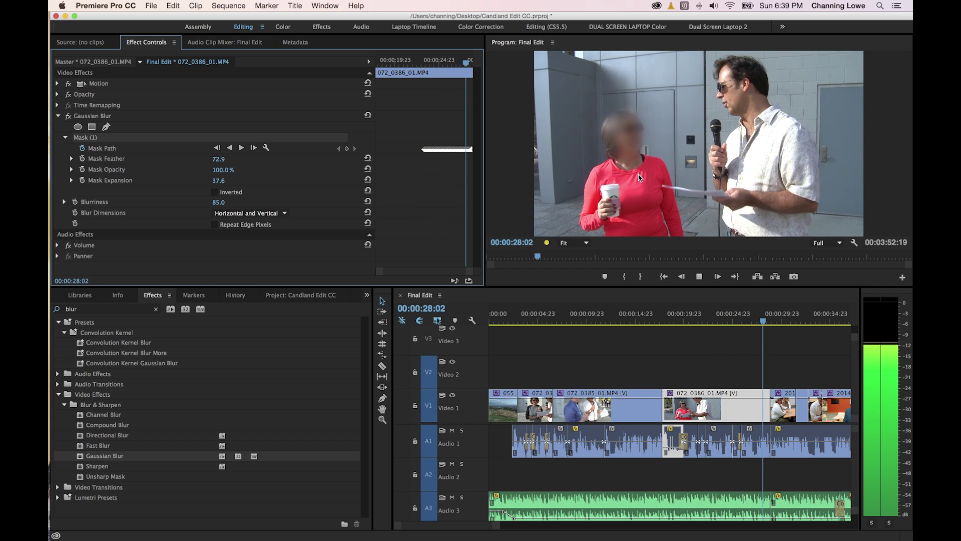
- Track the blur mask backward from its first tracked keyframe at 00:00:23:09 to the start of the clip
key("space")
key("j")
key("j")
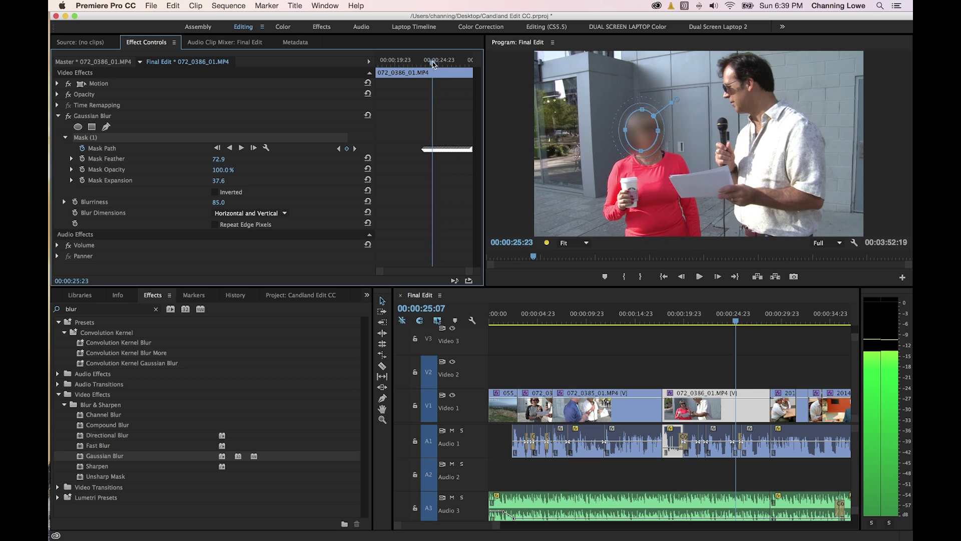
key("k")
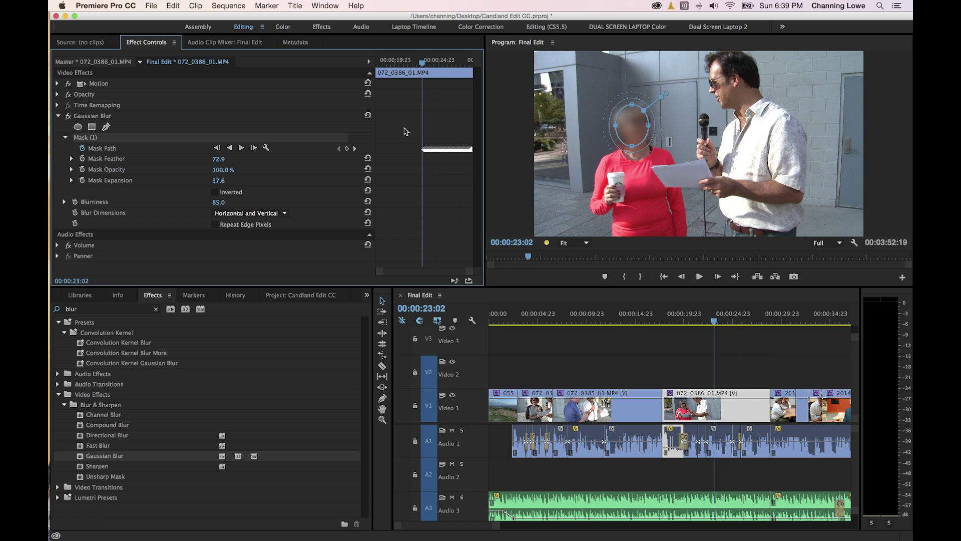
key("j")
key("k")
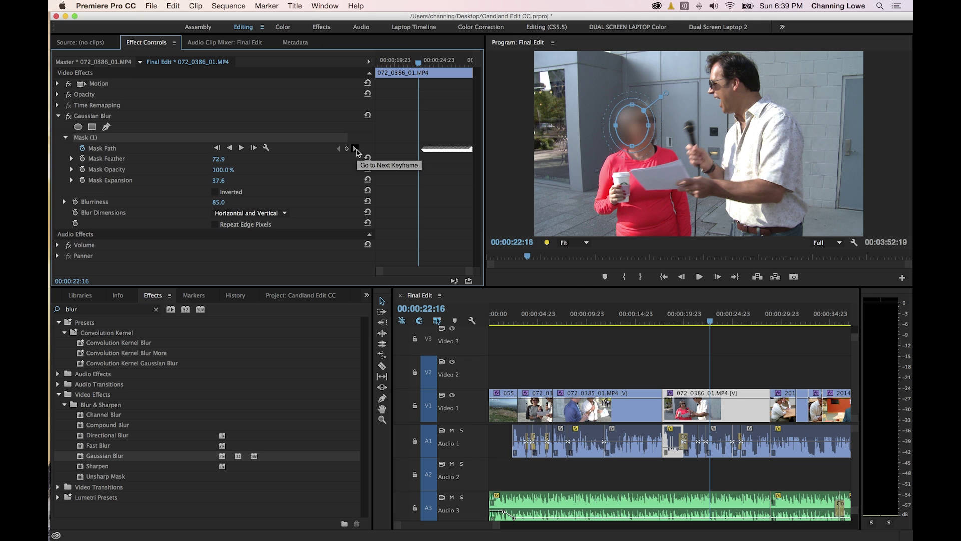
left_click(356, 148)
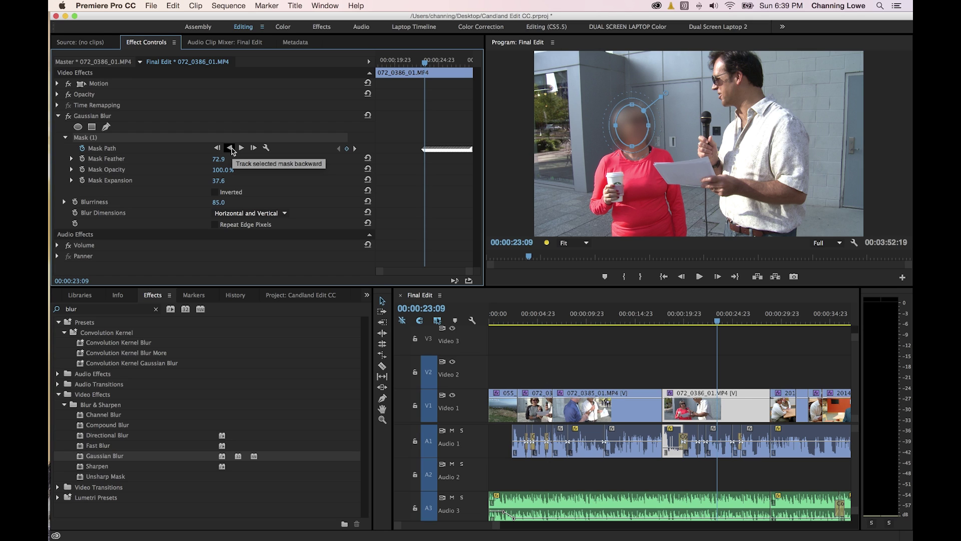
left_click(231, 149)
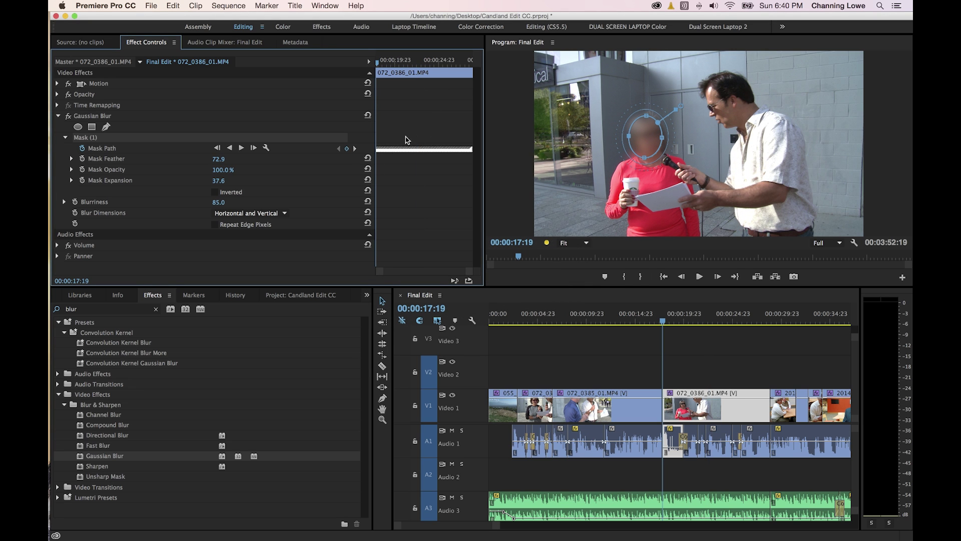
- Play back the fully tracked clip from its start and set the Gaussian Blur's Blurriness to 137
key("space")
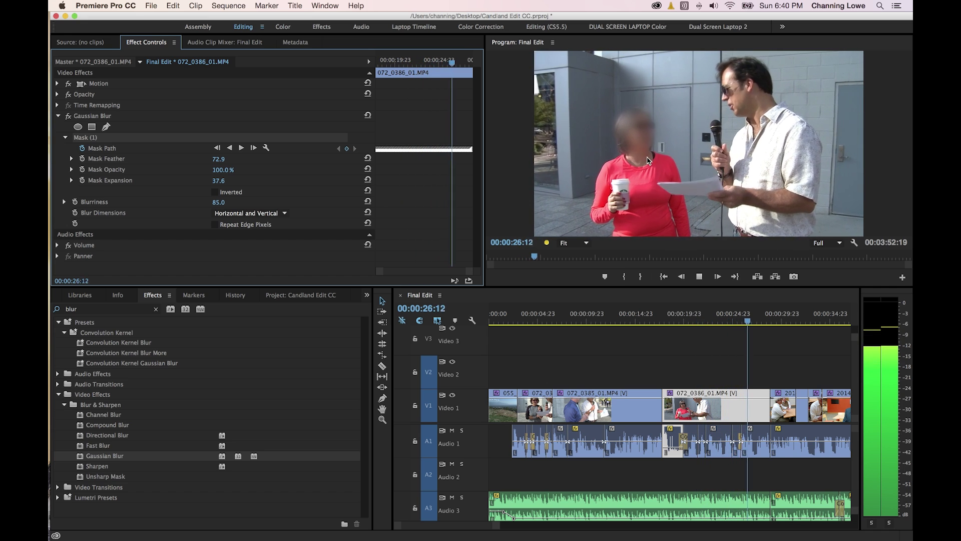
key("space")
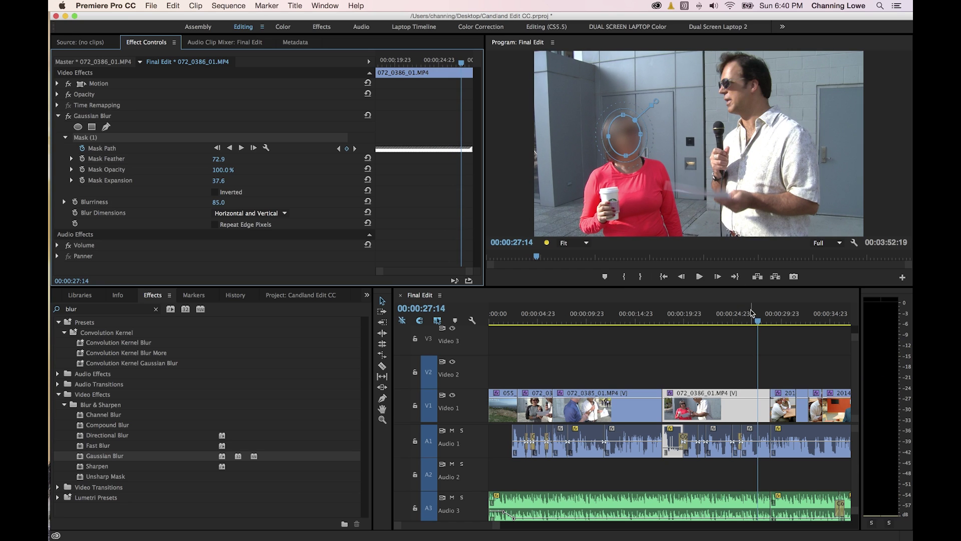
left_click(740, 314)
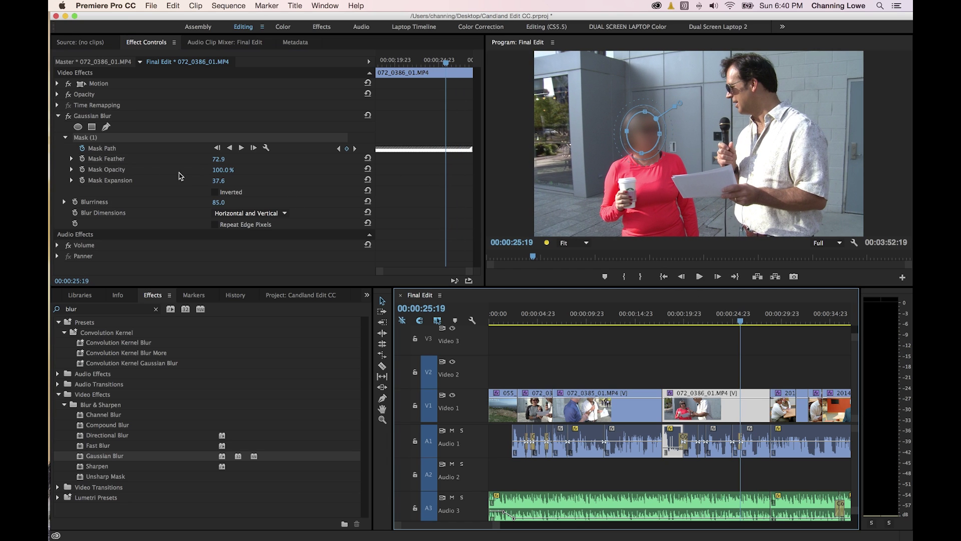
left_click_drag(220, 203, 222, 202)
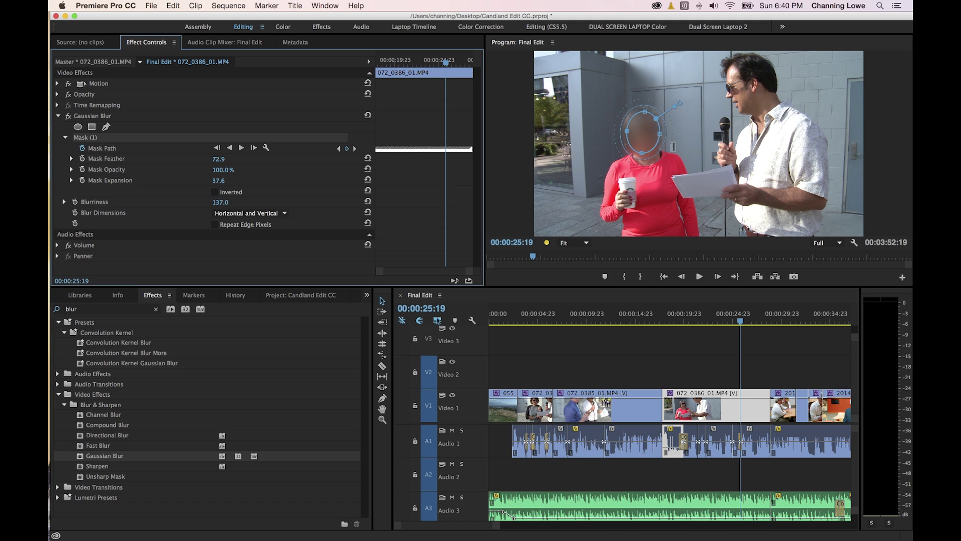
- Widen the blur mask's expansion to about 103.4 around the woman's face and play back the result
key("space")
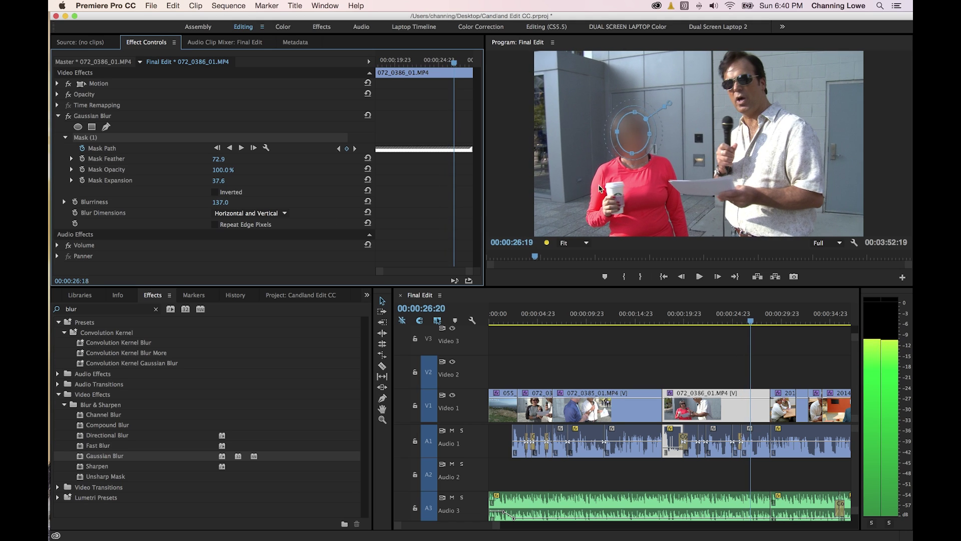
key("space")
left_click_drag(656, 111, 661, 107)
key("space")
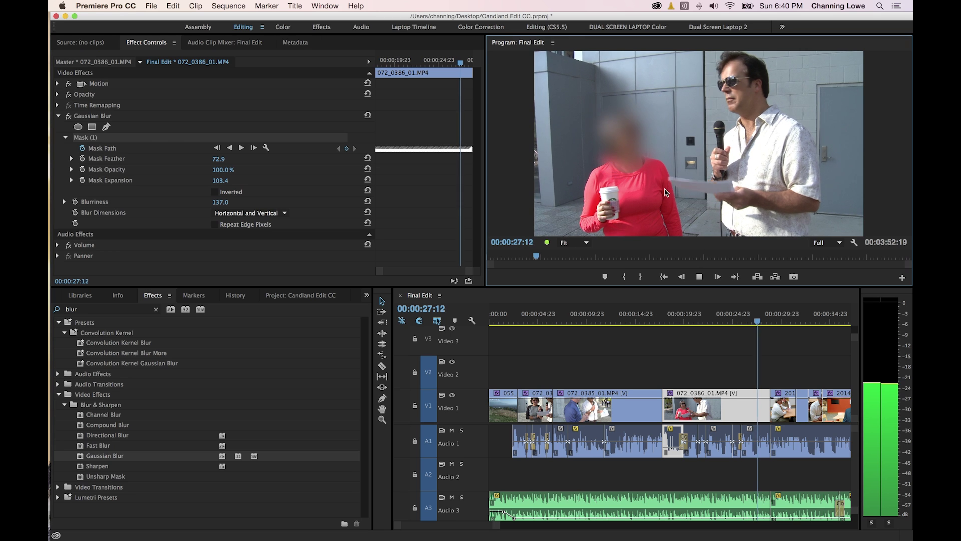
key("space")
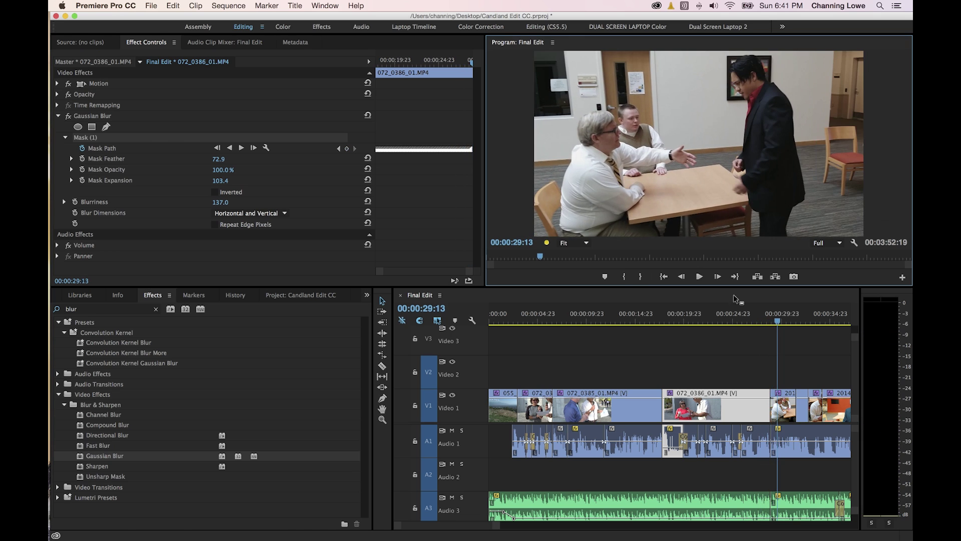
- Find the Mosaic effect by searching for "mos" and apply it to the interview clip 072_0386_01.MP4 at 00:00:24:05
left_click(725, 318)
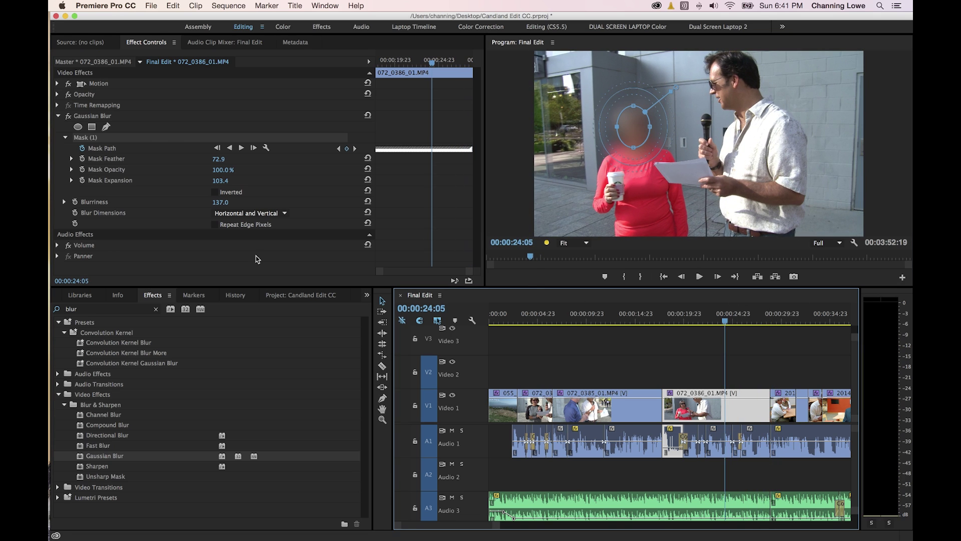
left_click(58, 115)
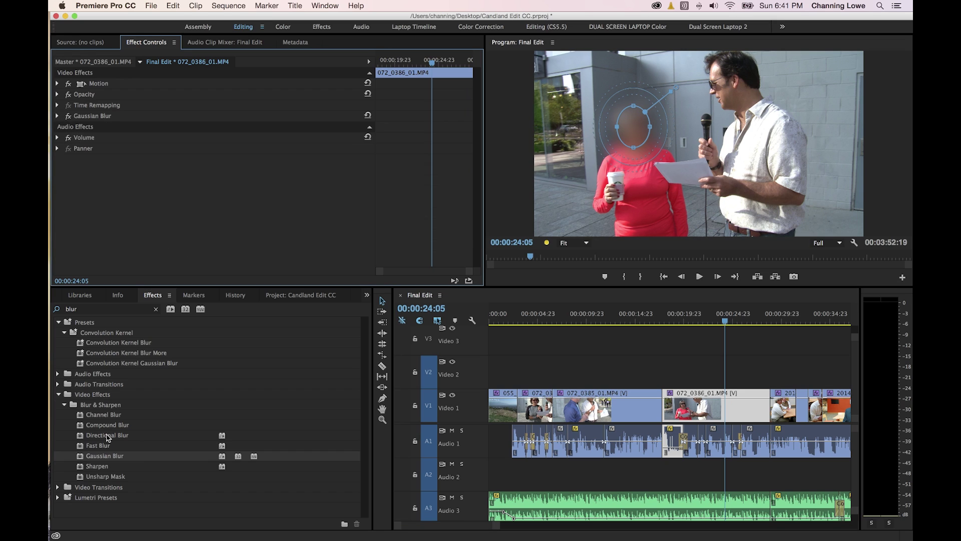
left_click(86, 310)
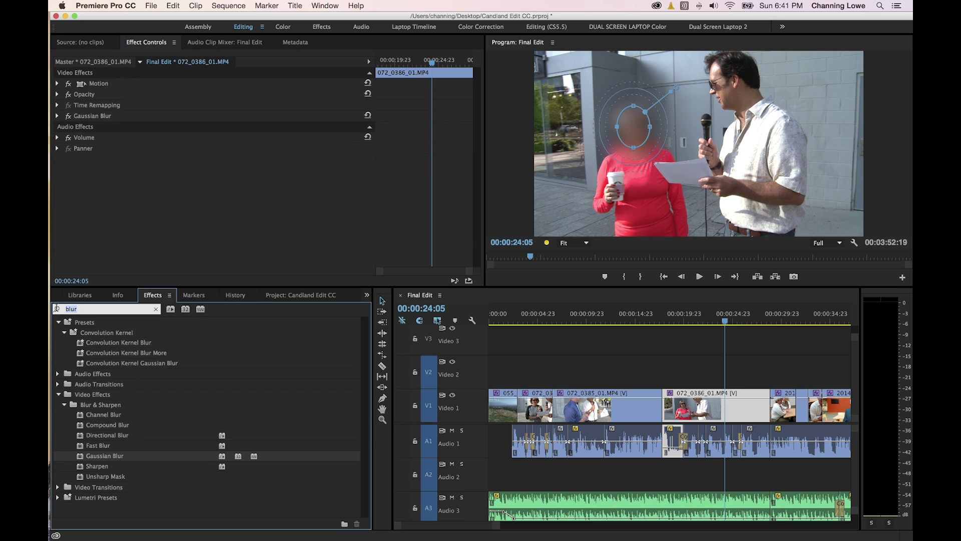
key("BackSpace")
key("BackSpace")
key("BackSpace")
key("BackSpace")
type("mos")
left_click_drag(165, 272, 143, 162)
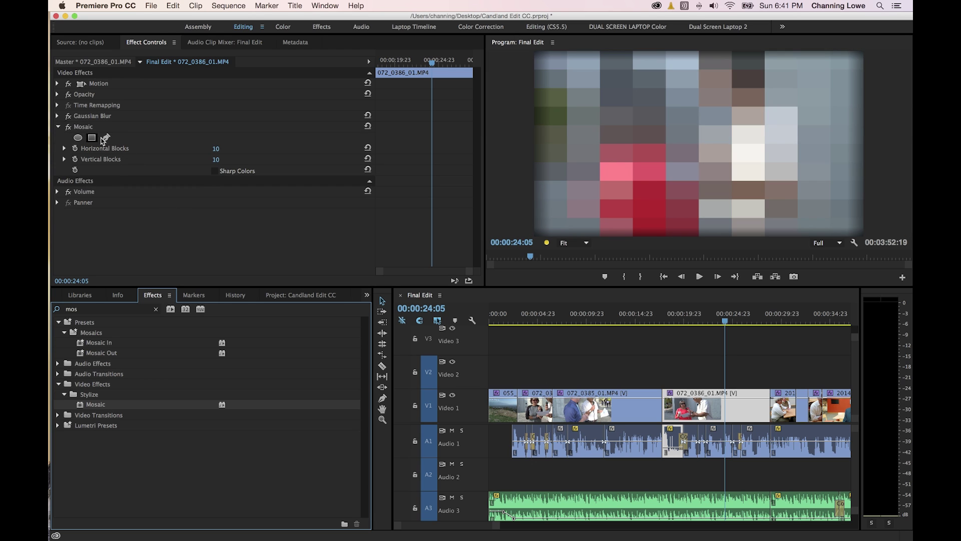
- Set the Mosaic effect to 59 horizontal and 63 vertical blocks and switch off the Gaussian Blur effect
left_click_drag(215, 148, 233, 148)
mouse_move(215, 159)
left_mouse_down()
mouse_move(220, 149)
mouse_move(224, 159)
left_mouse_up()
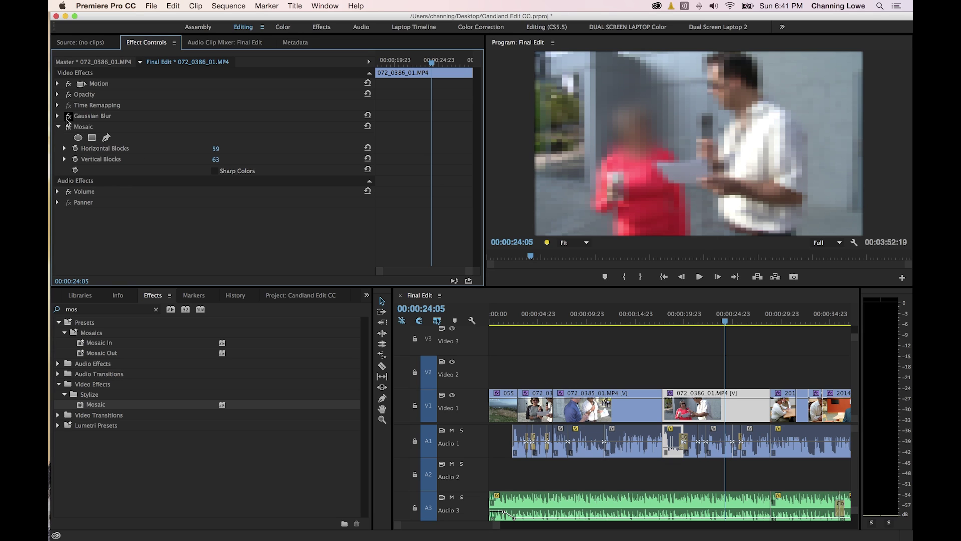
left_click(68, 116)
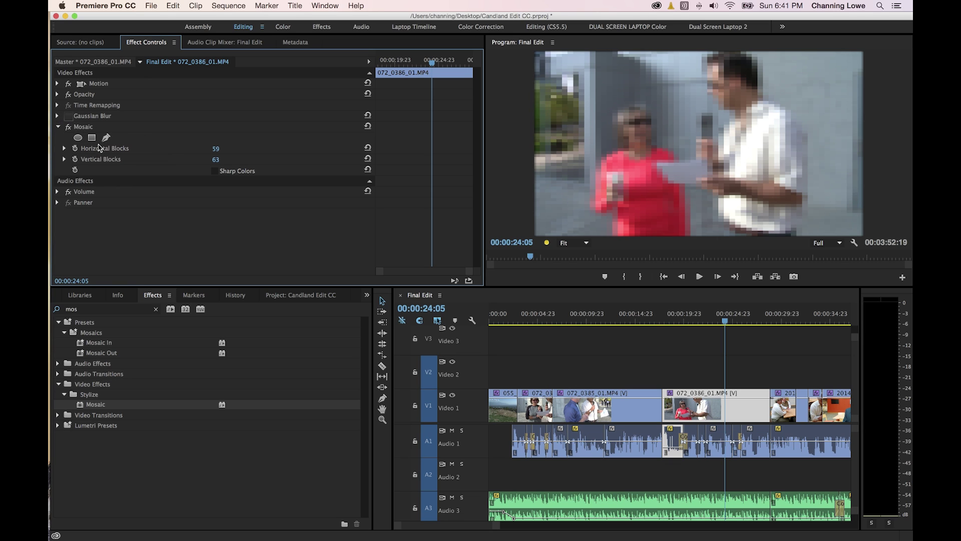
- Copy the tracked Gaussian Blur mask onto the Mosaic effect and play back the clip from its start
left_click(58, 116)
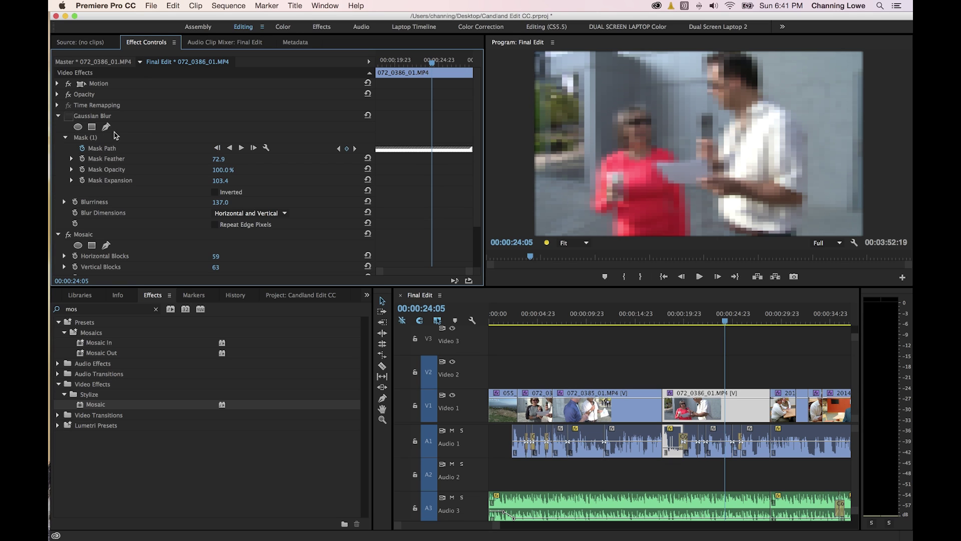
left_click(91, 138)
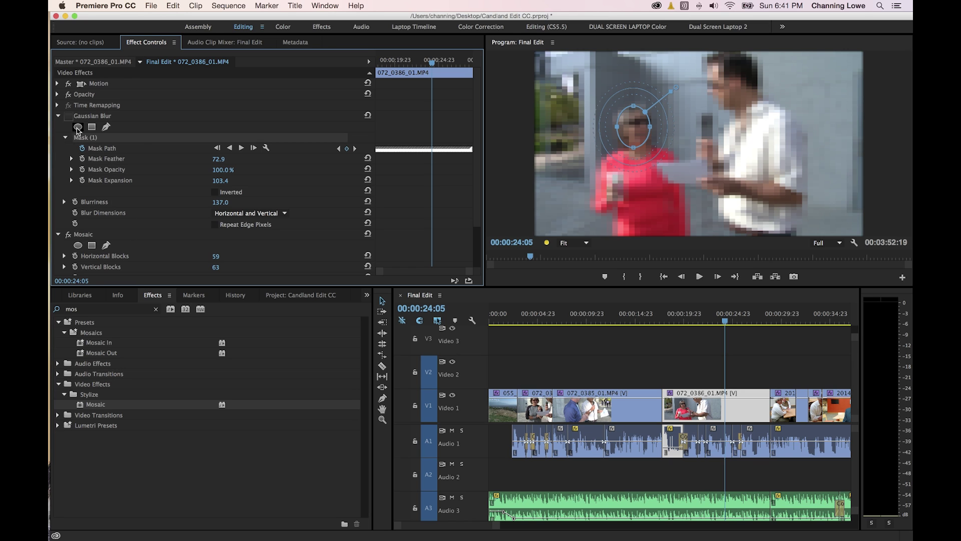
left_click(93, 234)
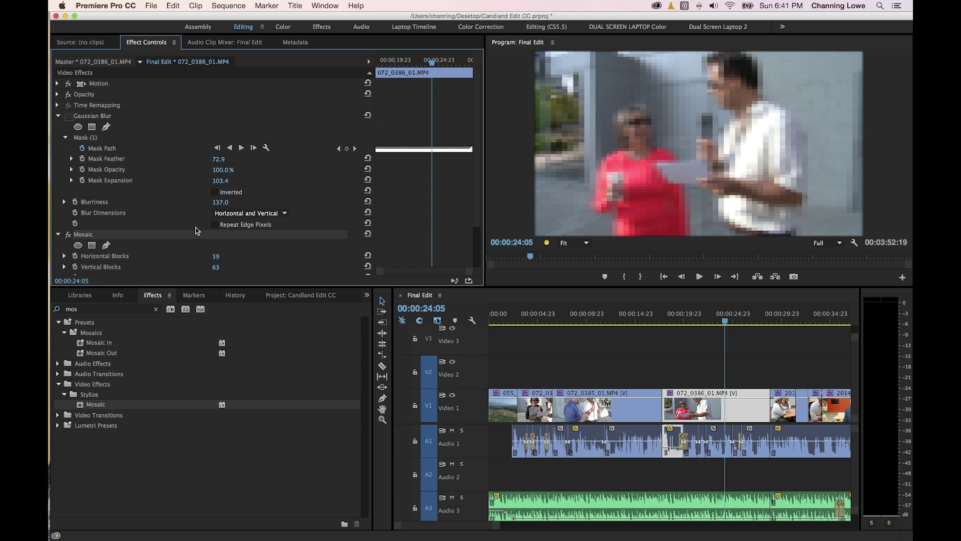
key("super+v")
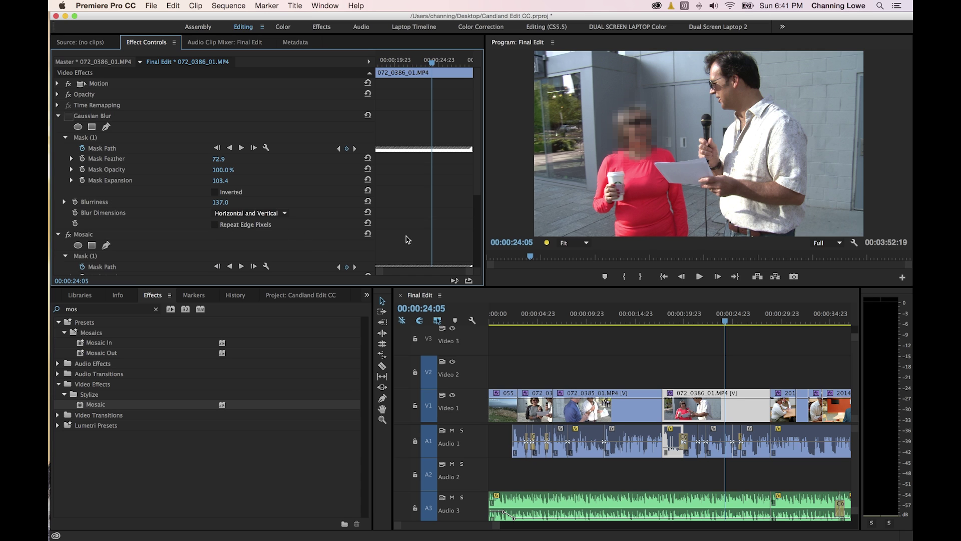
scroll(407, 240, "down", 3)
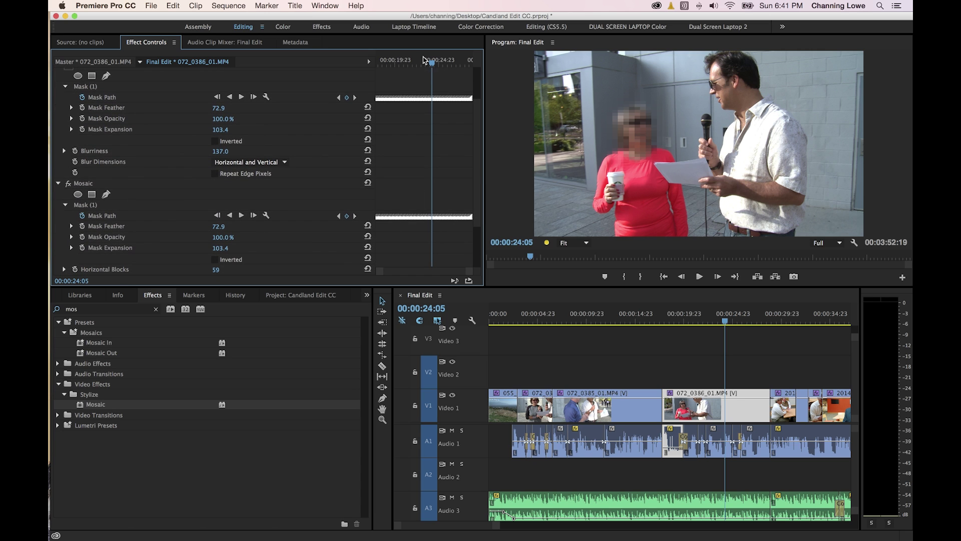
left_click_drag(424, 60, 316, 182)
left_click_drag(390, 65, 367, 72)
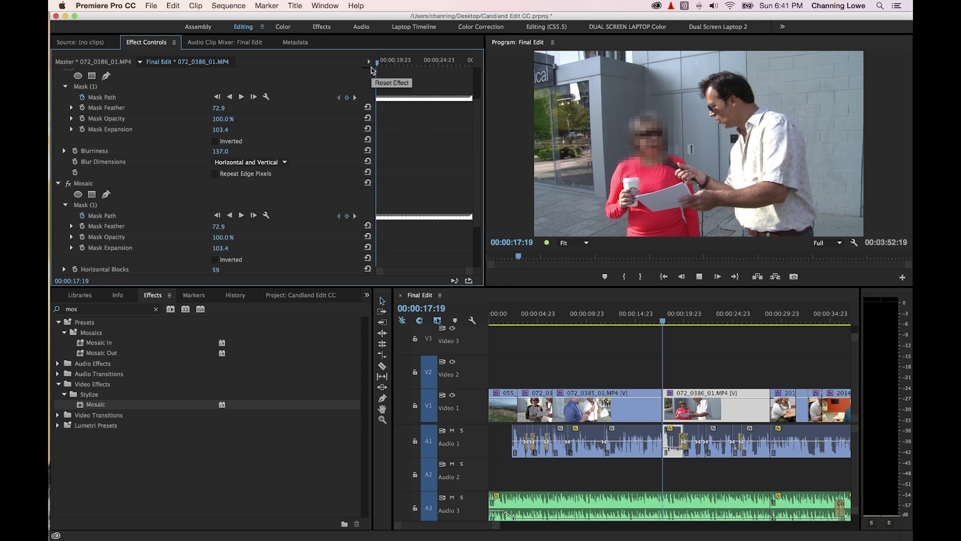
key("space")
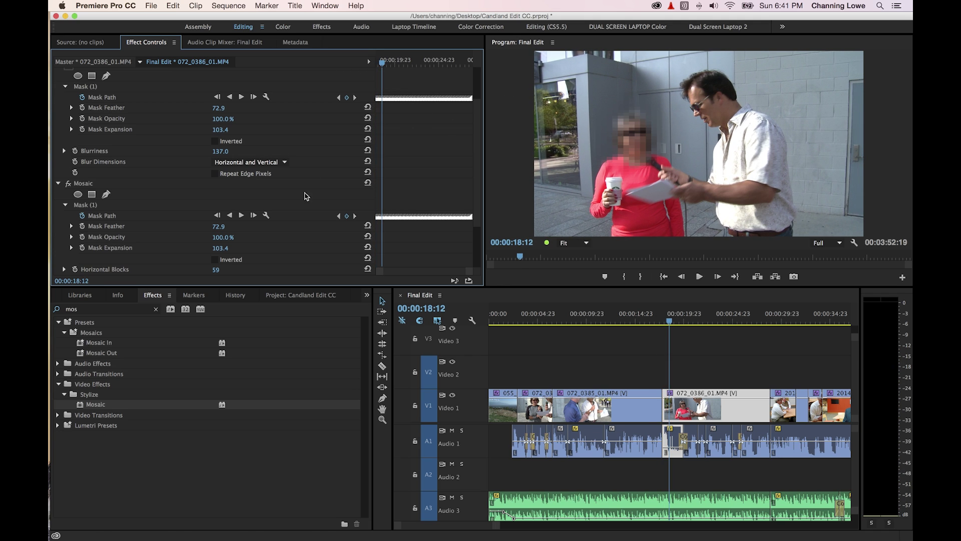
key("space")
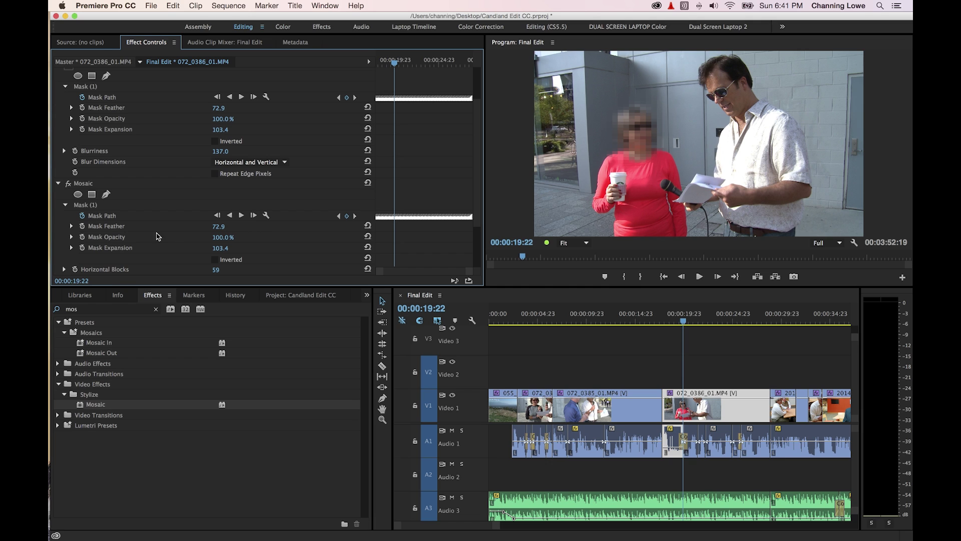
- Reduce the Mosaic mask's expansion to about 10.6 around the woman's face and play back the result
left_click(85, 205)
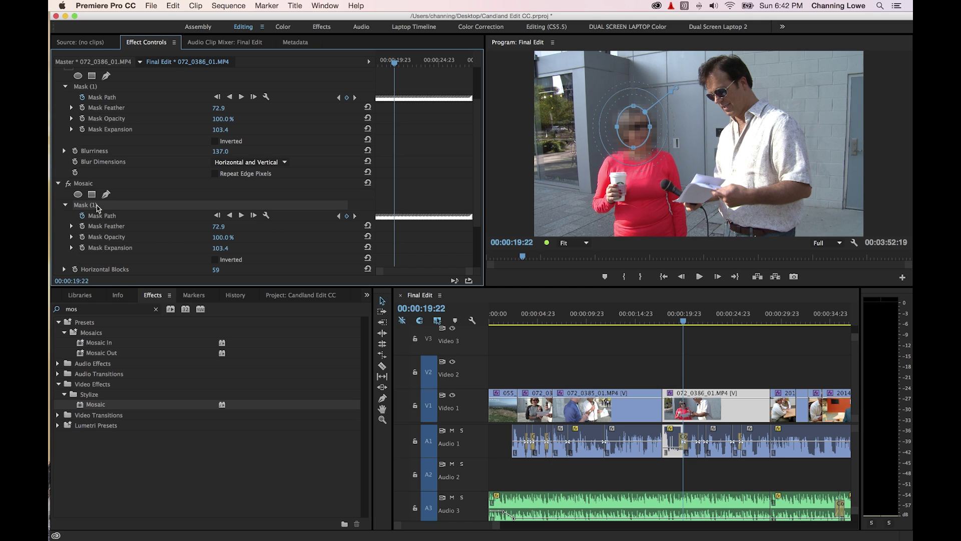
left_click_drag(671, 108, 659, 105)
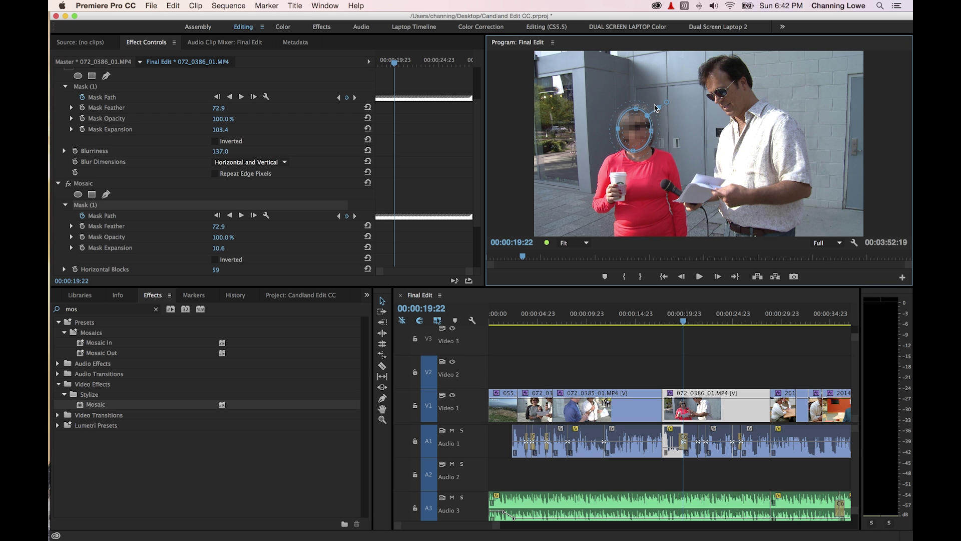
left_click(581, 354)
key("space")
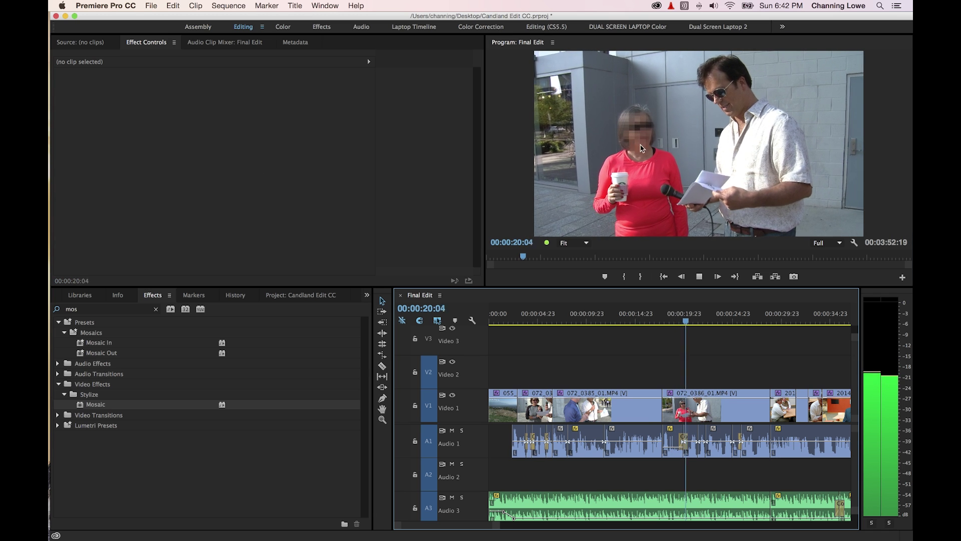
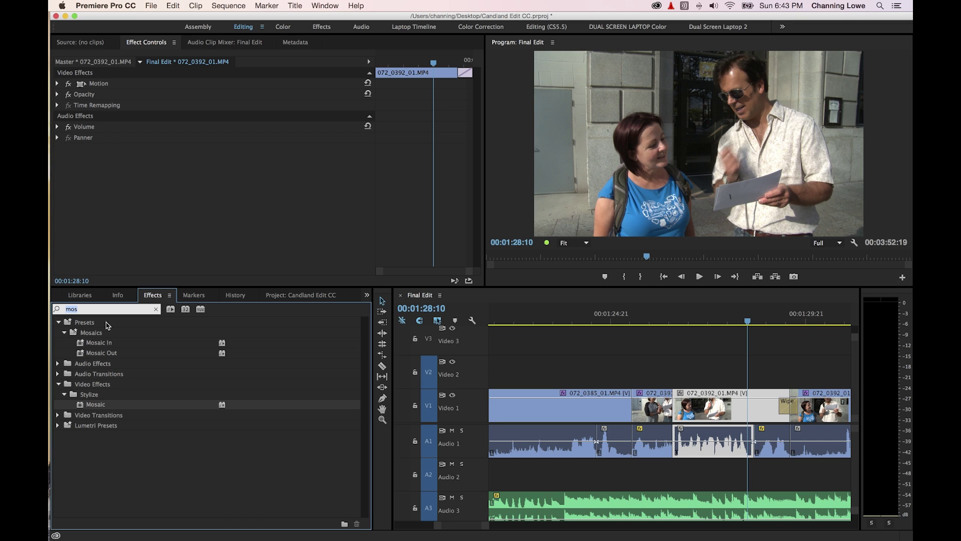
- Search the effects for "color" and apply Three-Way Color Corrector to the clip 072_0392_01.MP4
key("BackSpace")
key("BackSpace")
key("BackSpace")
type("color")
scroll(144, 401, "down", 3)
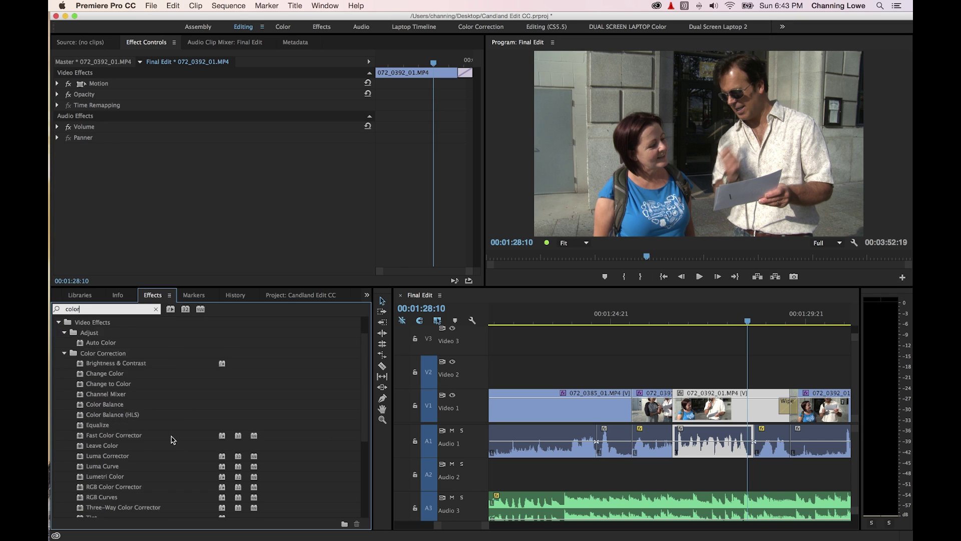
left_click_drag(170, 486, 694, 401)
scroll(104, 233, "down", 10)
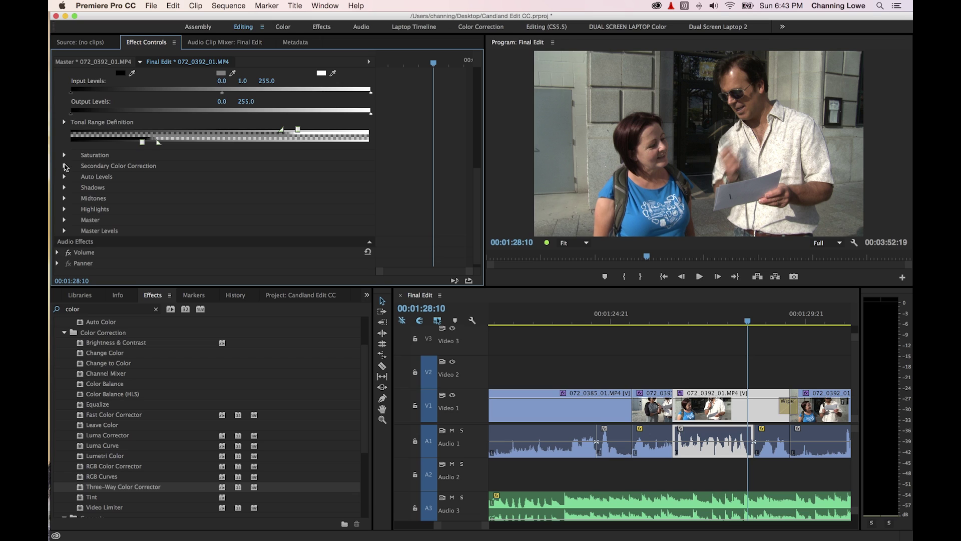
- Sample the blue of the woman's shirt as the Secondary Color Correction center color, extend the sample, and expand the hue range
left_click(64, 166)
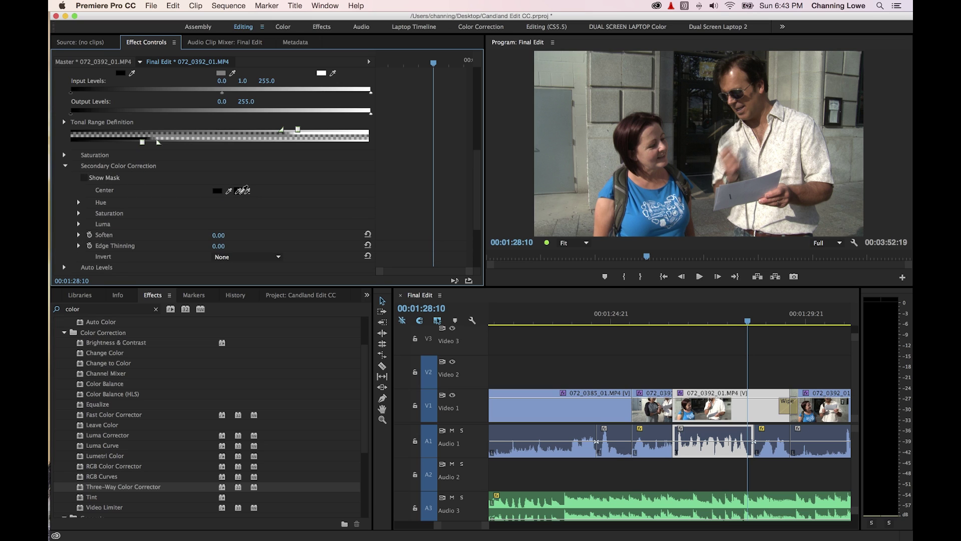
left_click_drag(242, 191, 658, 191)
left_click_drag(238, 191, 652, 189)
scroll(479, 189, "down", 3)
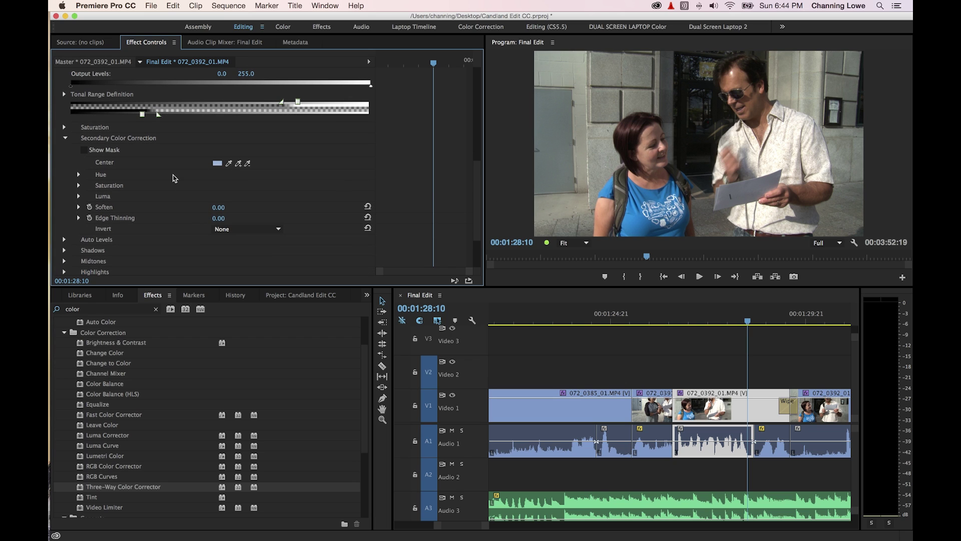
left_click(78, 174)
left_click_drag(229, 143, 659, 189)
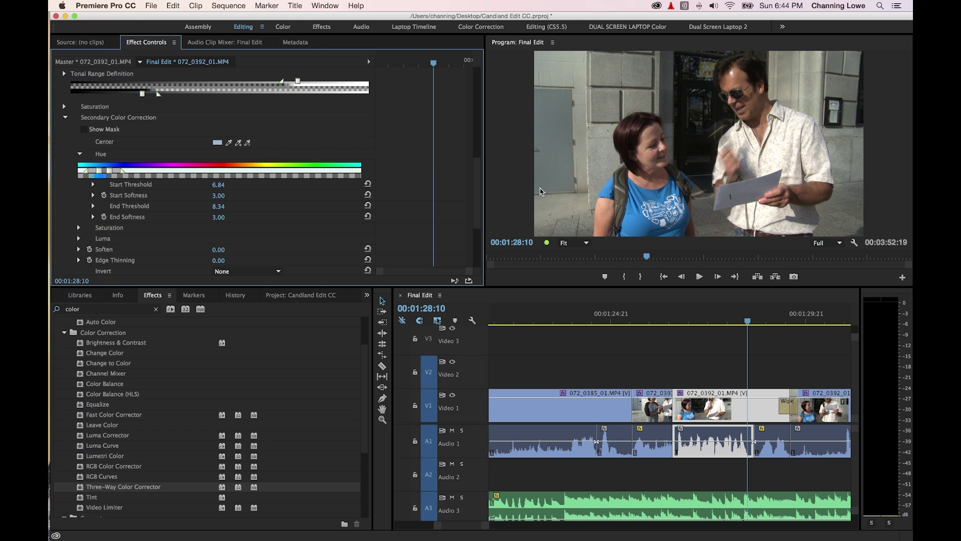
- Show the secondary mask and widen its ranges over the shirt: hue 5.11 to 45.45, saturation 6.44 to 46.21, luma 9.09 to 82.20
left_click(89, 131)
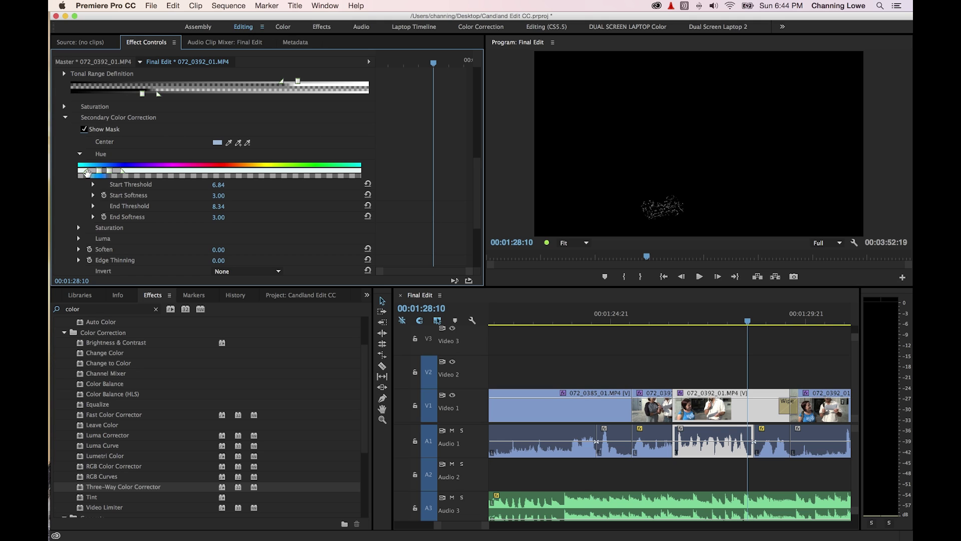
left_click_drag(111, 173, 151, 173)
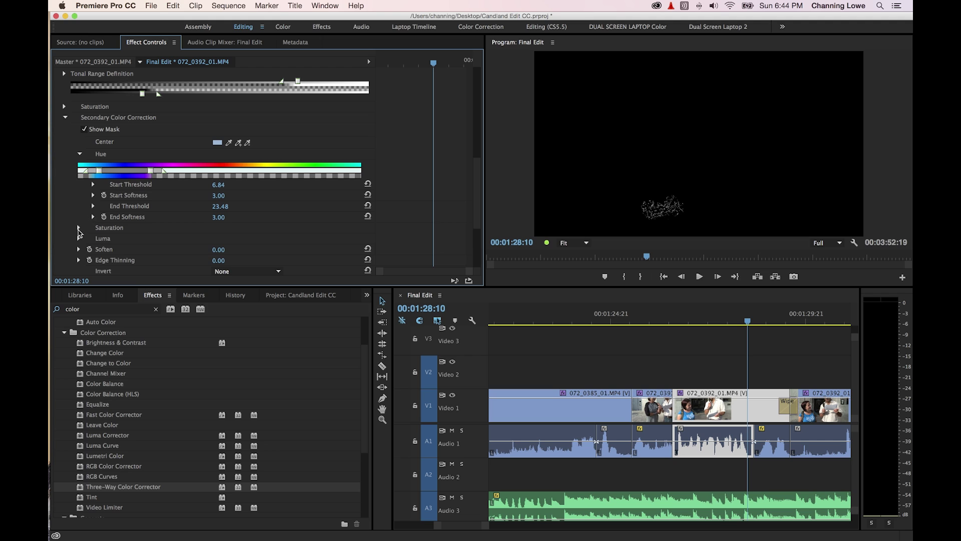
left_click(78, 227)
scroll(108, 227, "down", 3)
left_click(107, 224)
left_click_drag(108, 235, 105, 234)
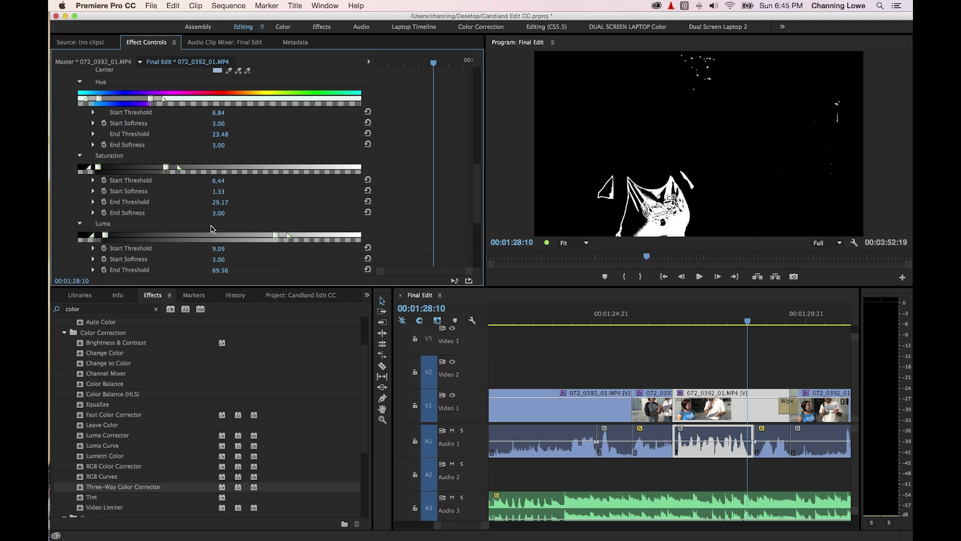
left_click_drag(283, 234, 319, 235)
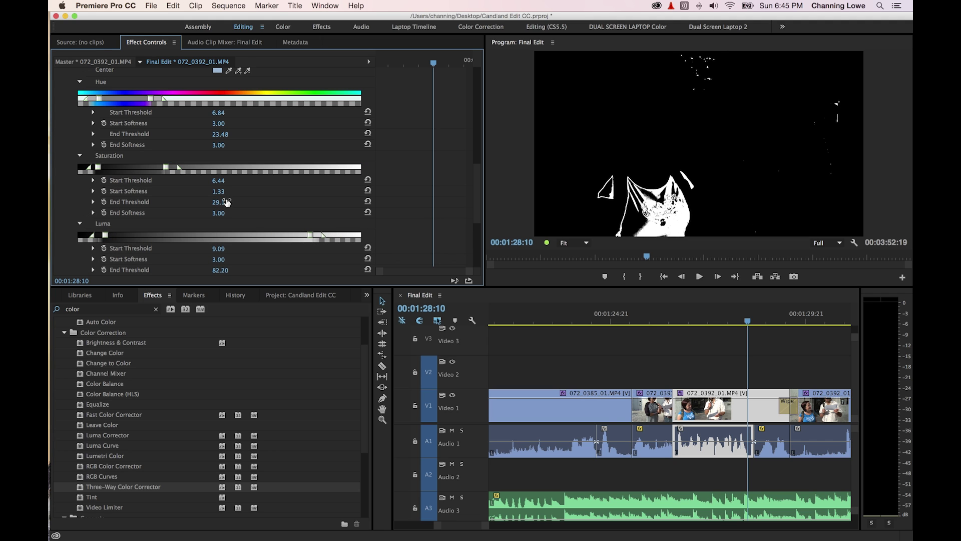
left_click_drag(168, 169, 212, 169)
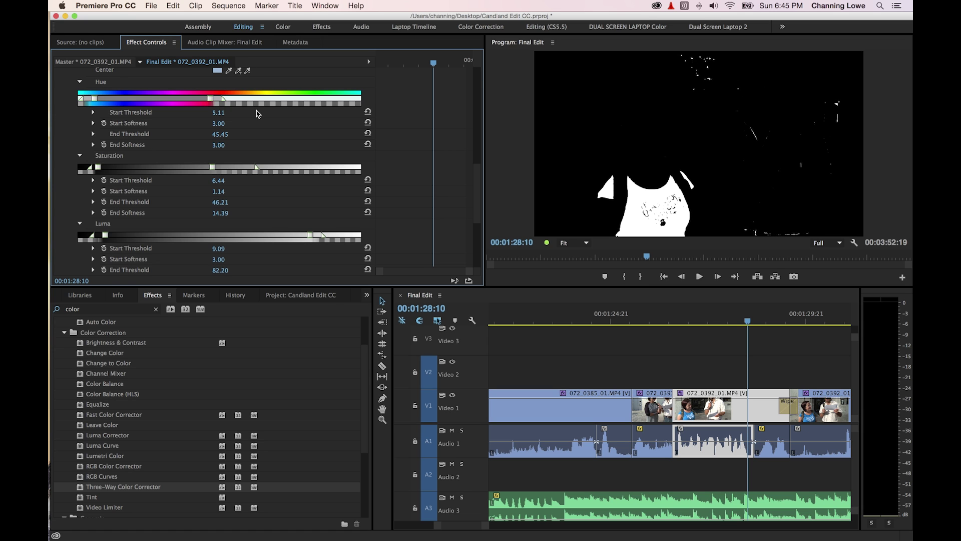
- Hide the secondary mask display and collapse the Secondary Color Correction settings
scroll(256, 114, "up", 8)
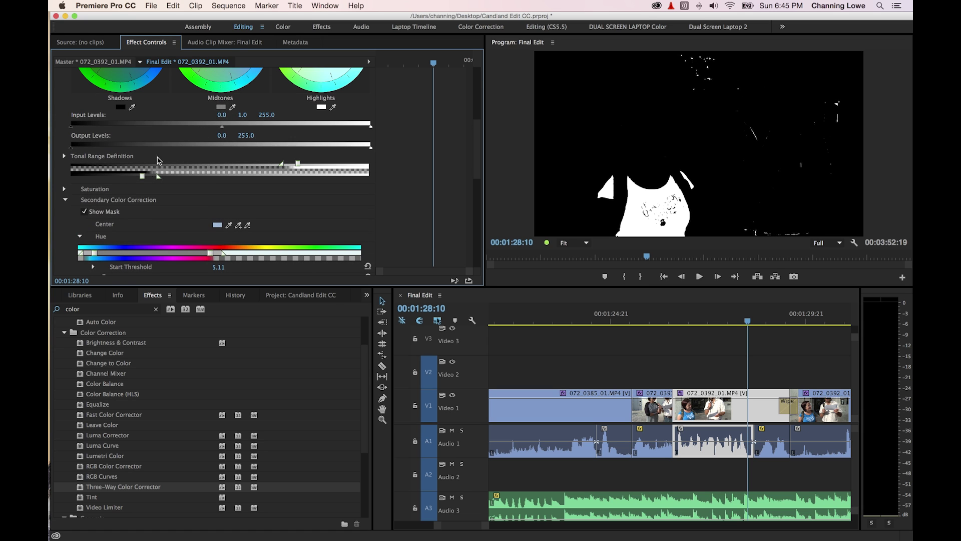
left_click(84, 211)
left_click(65, 199)
- Set the Three-Way Color Corrector's Master Saturation to 200 and push the midtones toward blue
scroll(198, 146, "up", 7)
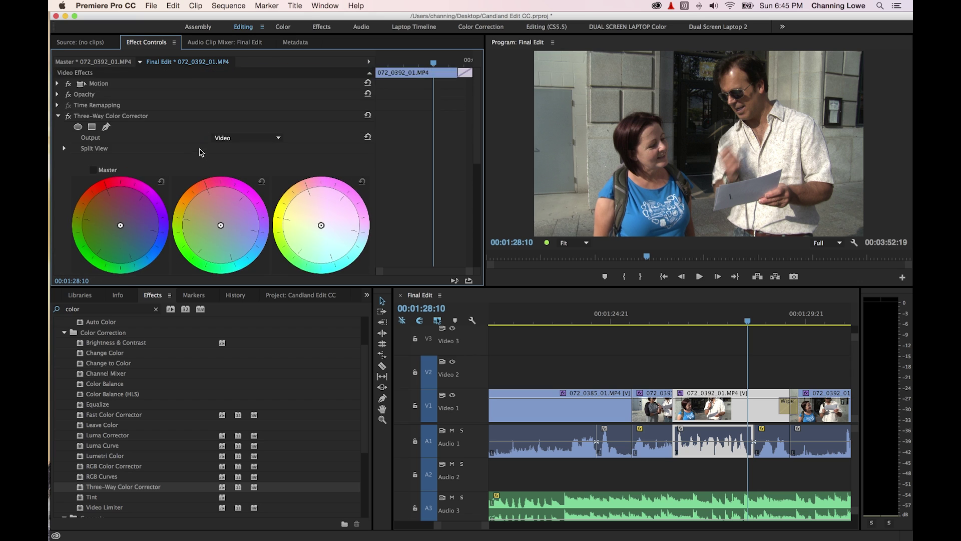
scroll(201, 151, "down", 10)
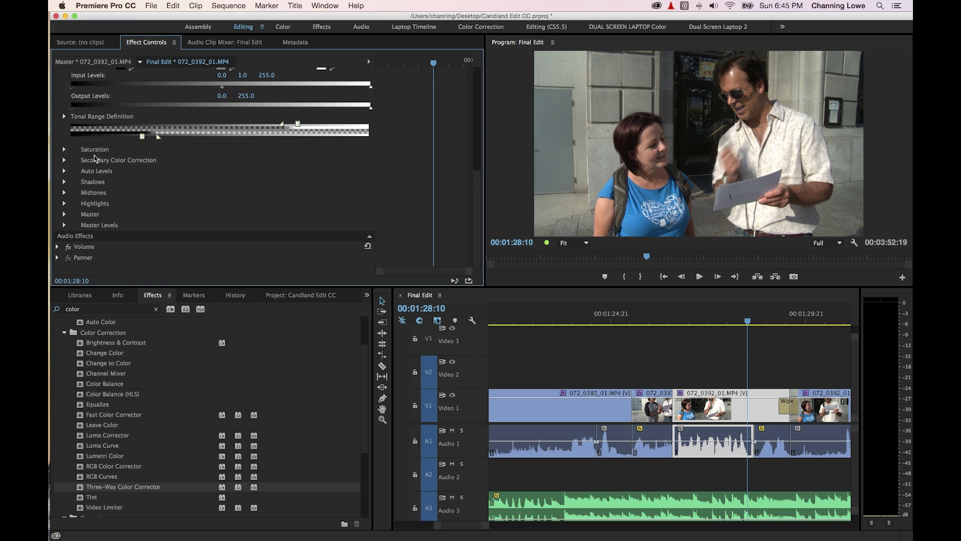
left_click(95, 151)
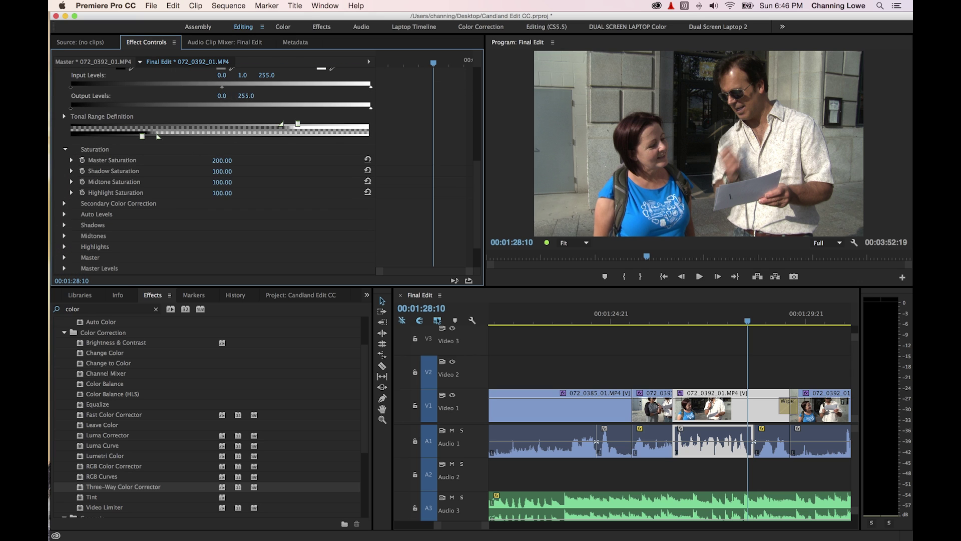
scroll(282, 183, "up", 10)
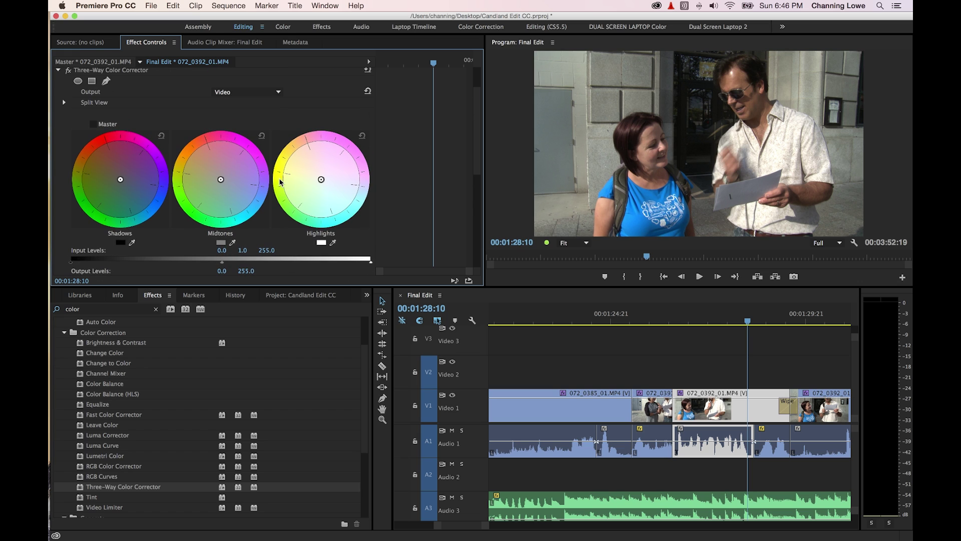
left_click_drag(221, 180, 279, 209)
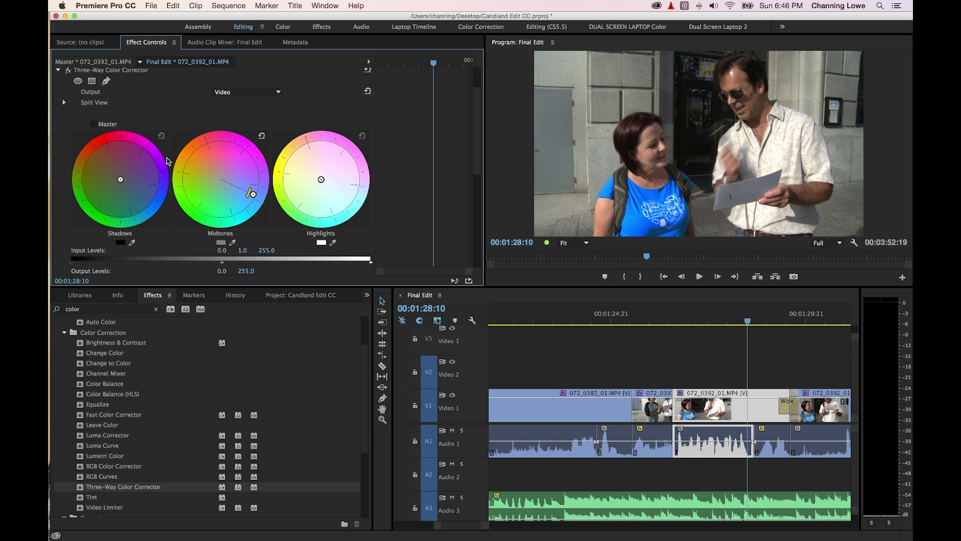
- Draw a closed freehand pen mask on the Three-Way Color Corrector around the woman's blue shirt, extending below the frame edge
scroll(168, 160, "up", 3)
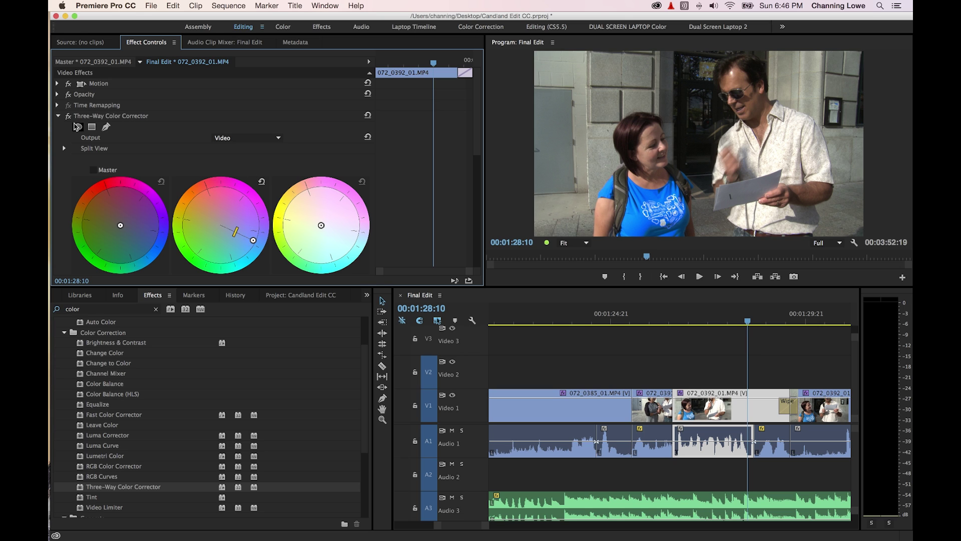
left_click(106, 129)
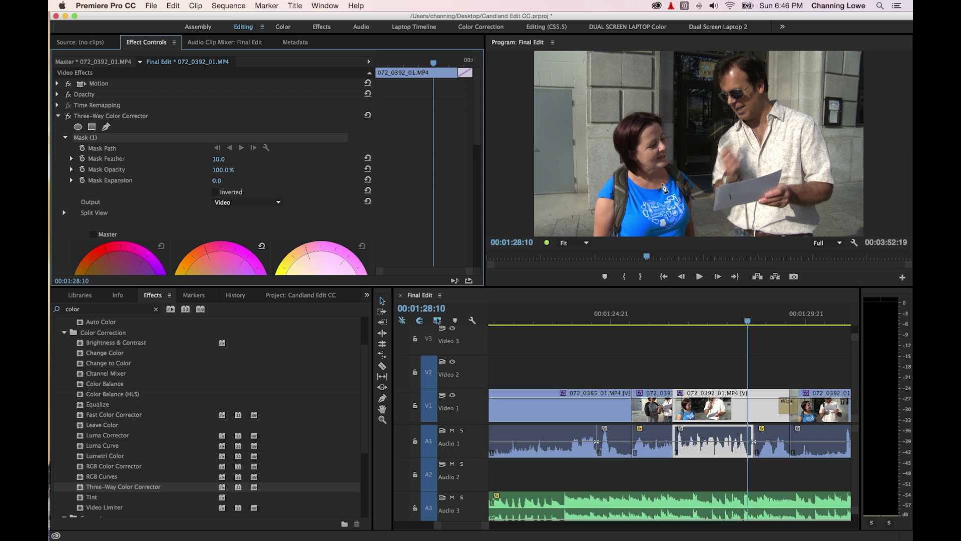
left_click(572, 244)
left_click(576, 278)
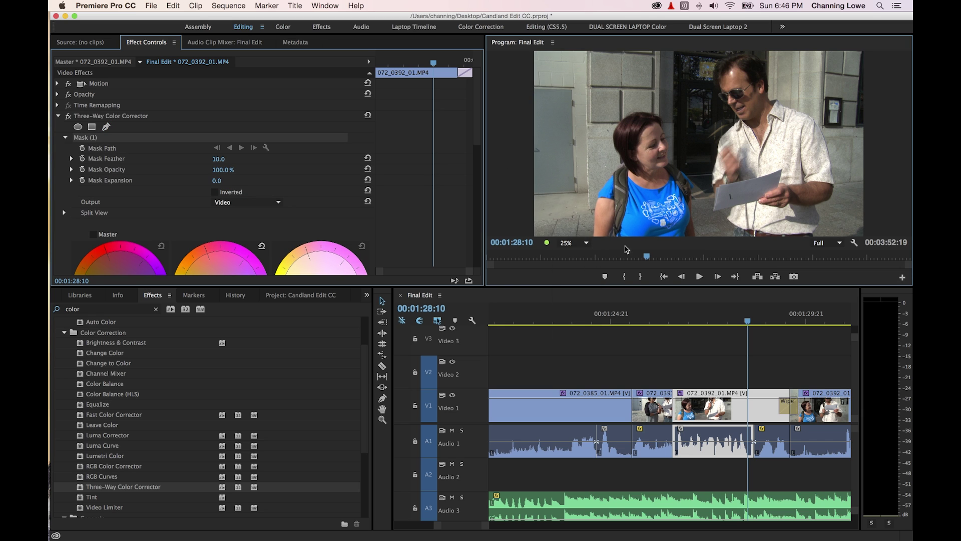
left_click(576, 243)
left_click(576, 278)
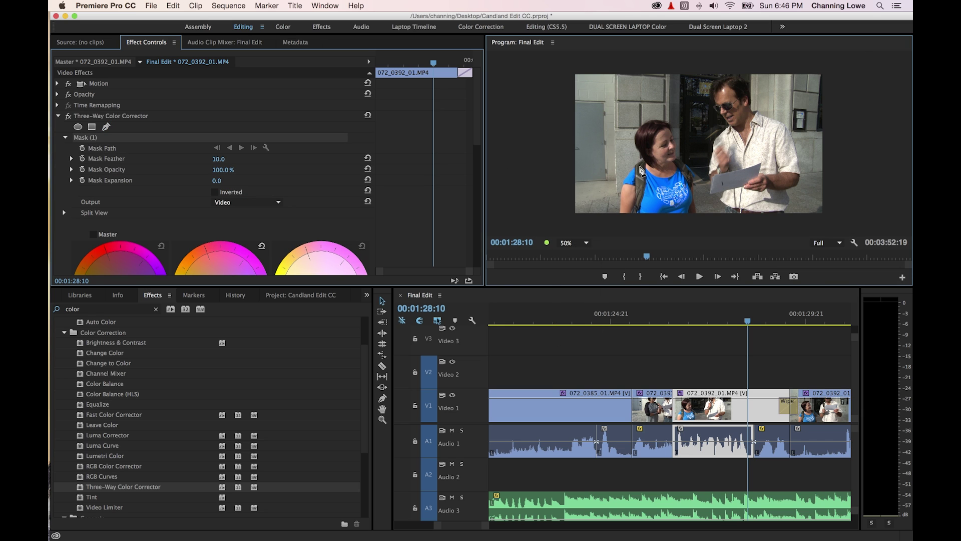
left_click(641, 165)
left_click(627, 175)
left_click(618, 198)
left_click(618, 211)
left_click(623, 226)
left_click(661, 230)
left_click(699, 224)
left_click(699, 190)
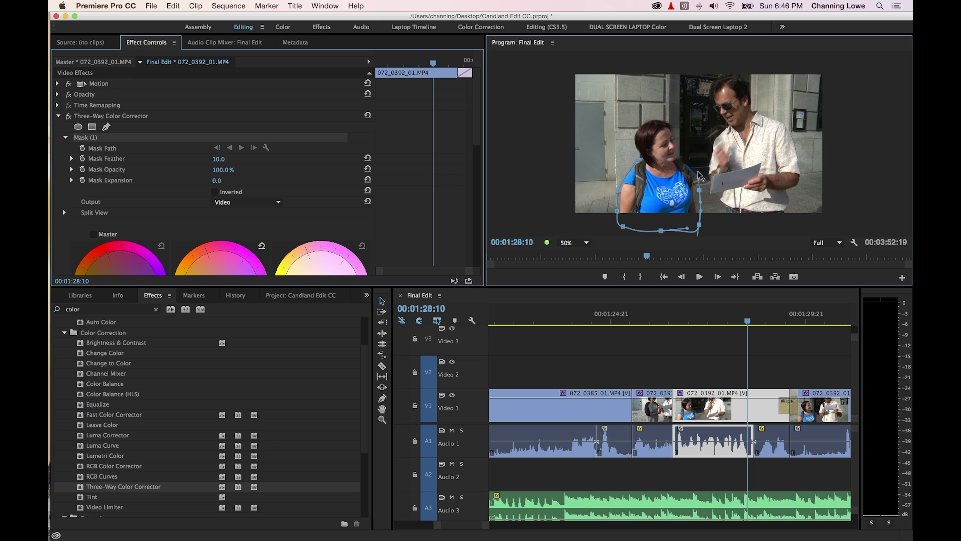
left_click(695, 163)
left_click(685, 158)
left_click(638, 161)
left_click(568, 242)
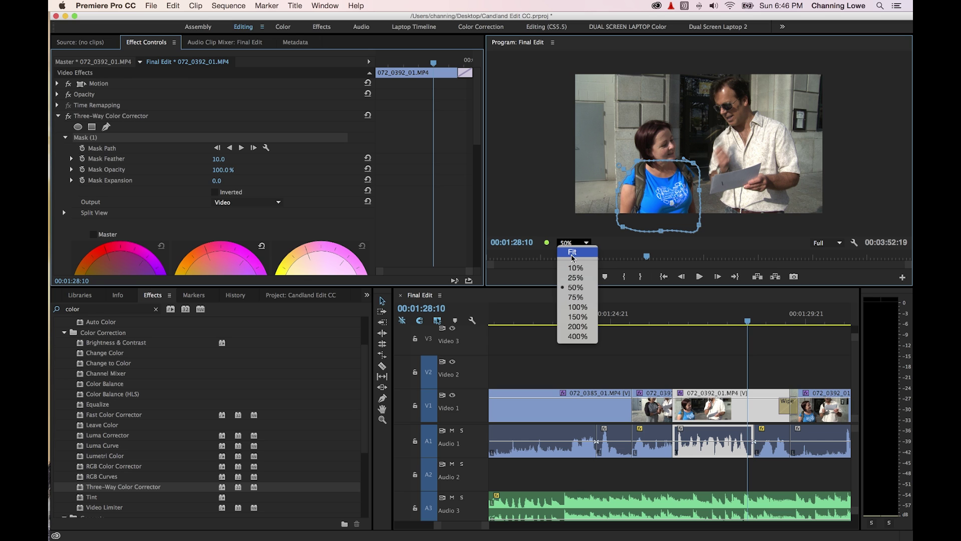
left_click(588, 253)
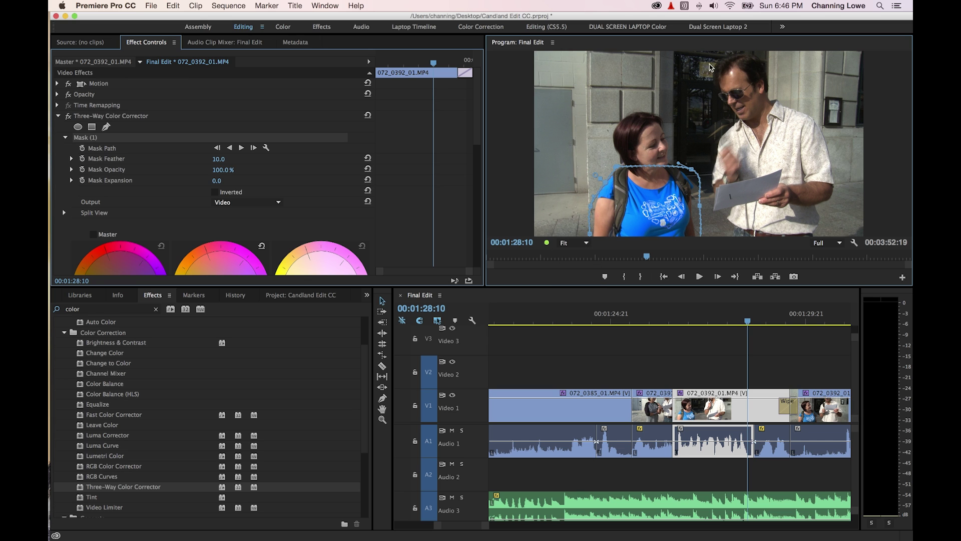
- Play the clip briefly to compare the untracked mask with the shirt's movement, stopping at 00:01:28:16
scroll(471, 131, "down", 5)
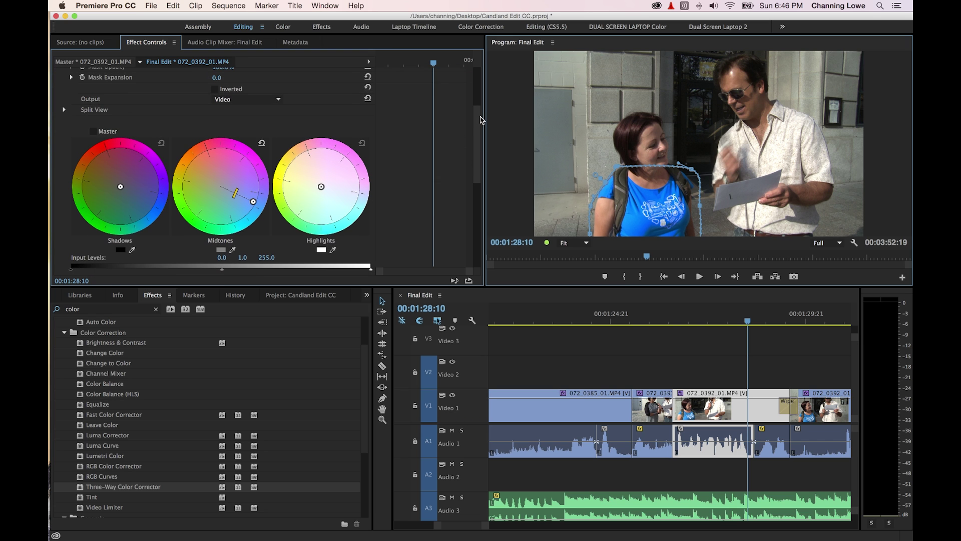
left_click_drag(481, 122, 484, 81)
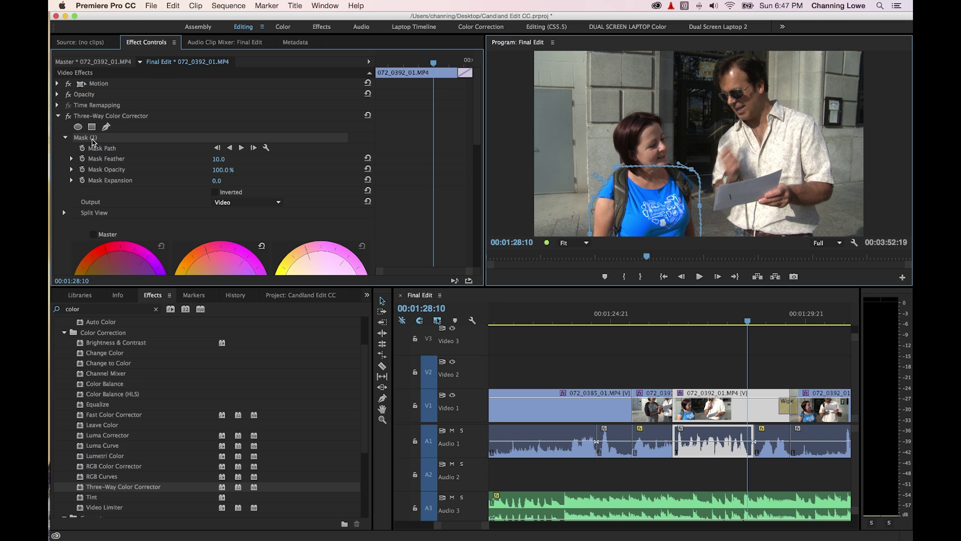
key("space")
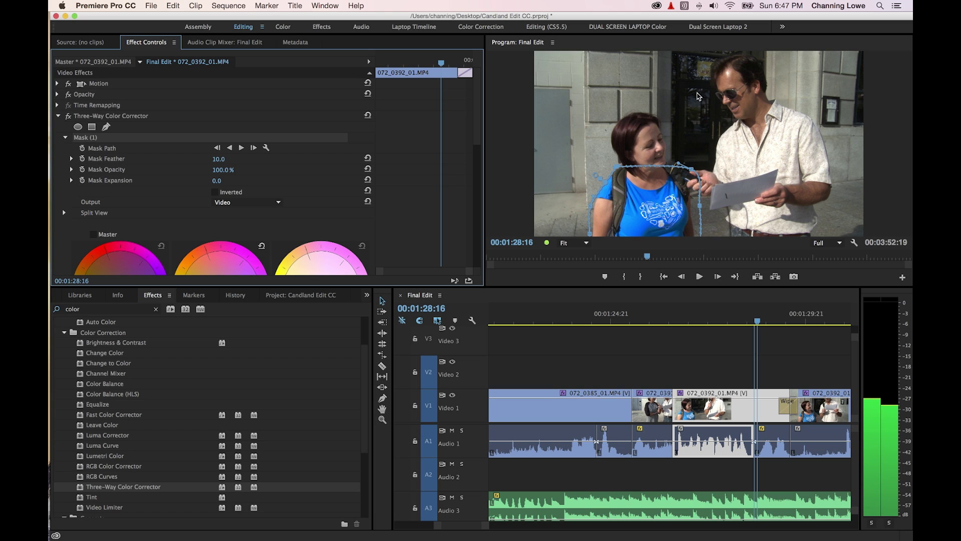
key("space")
key("Delete")
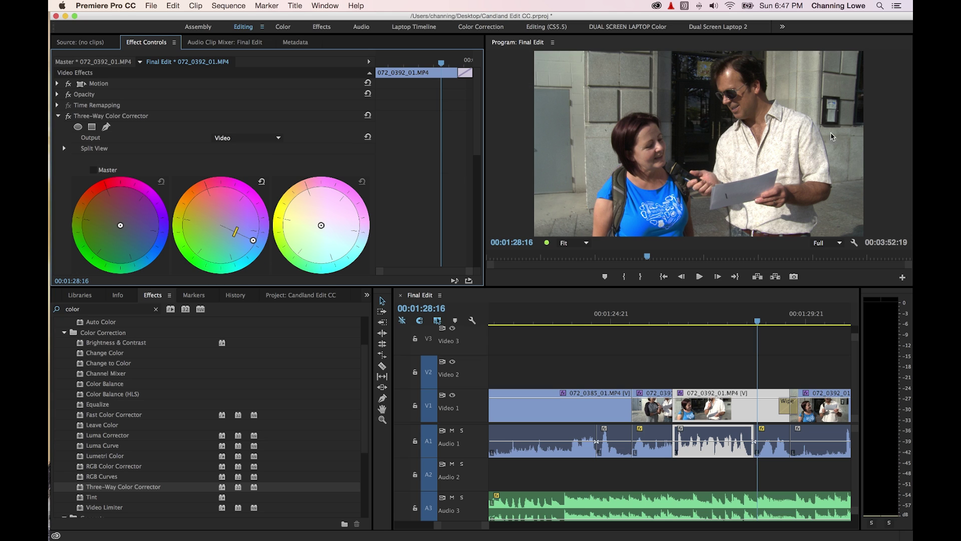
key("super+s")
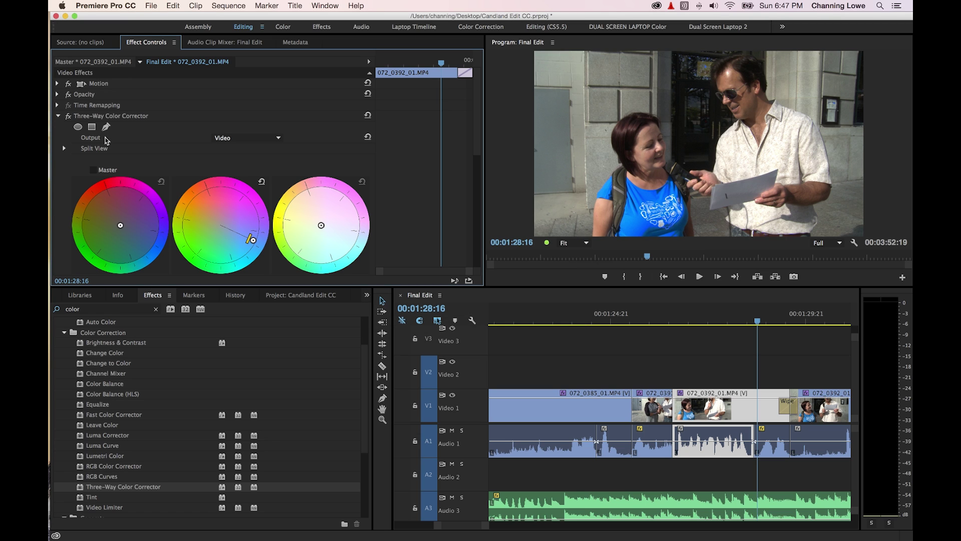
key("super+z")
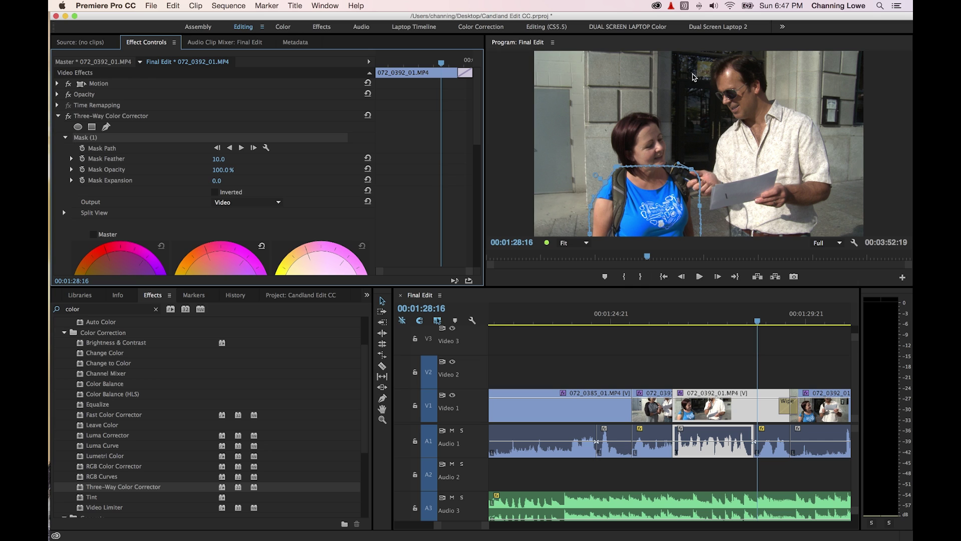
- Track the shirt mask forward from 00:01:28:16 to the end of the clip
scroll(482, 123, "down", 1)
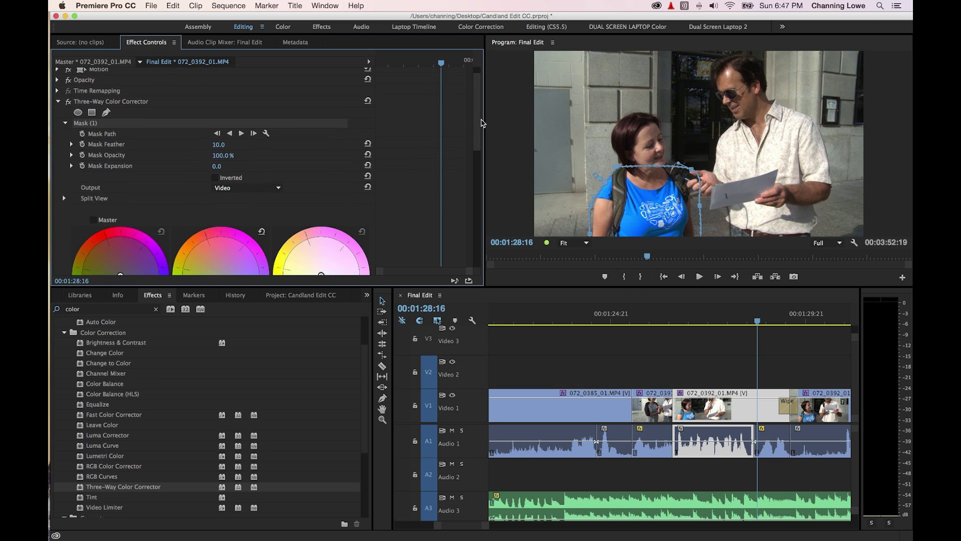
scroll(482, 122, "up", 1)
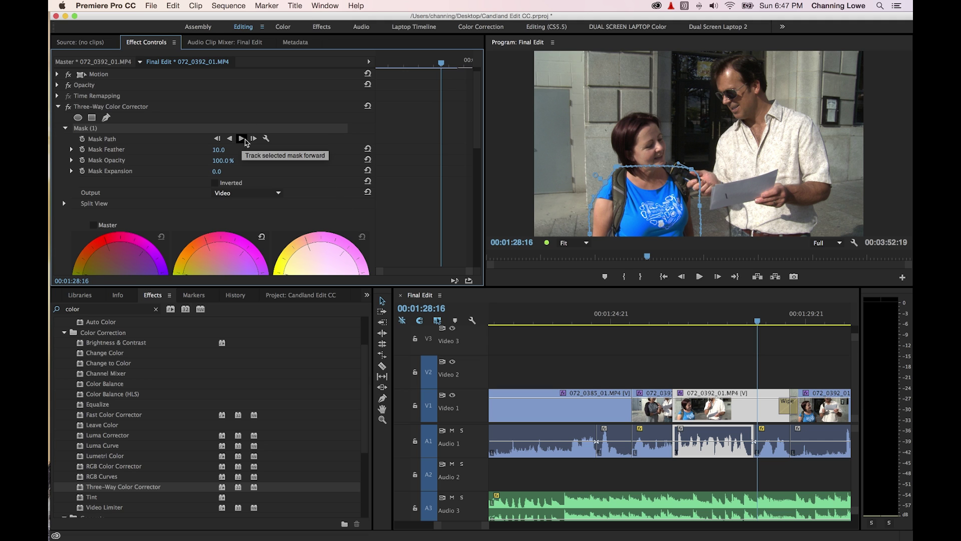
left_click(245, 140)
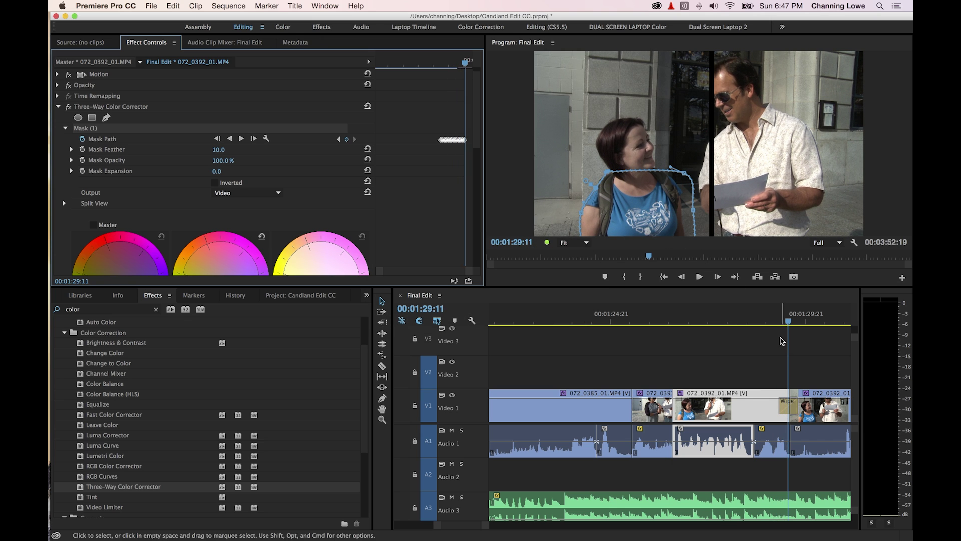
- Return to the first mask path keyframe at 00:01:28:16 and track the shirt mask backward to the clip's start
left_click_drag(788, 321, 752, 321)
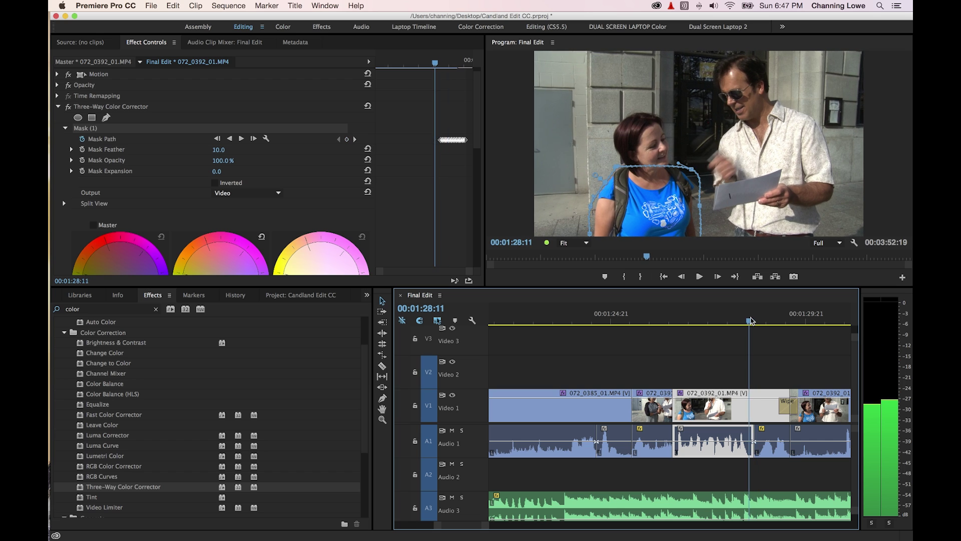
left_click(355, 139)
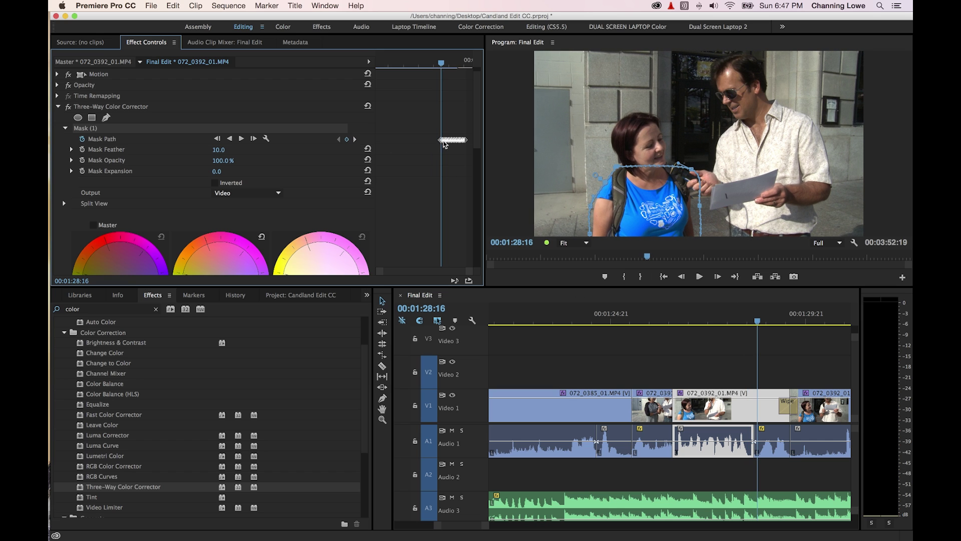
left_click(229, 139)
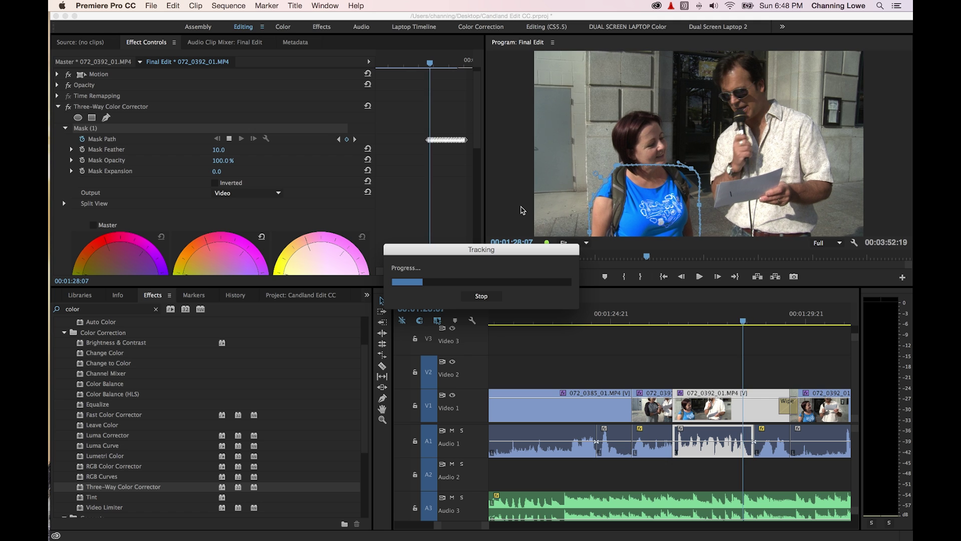
- Play back the corrected shirt from the start of the clip at 00:01:26:12 and select the clip 072_0392_01.MP4
left_click(673, 318)
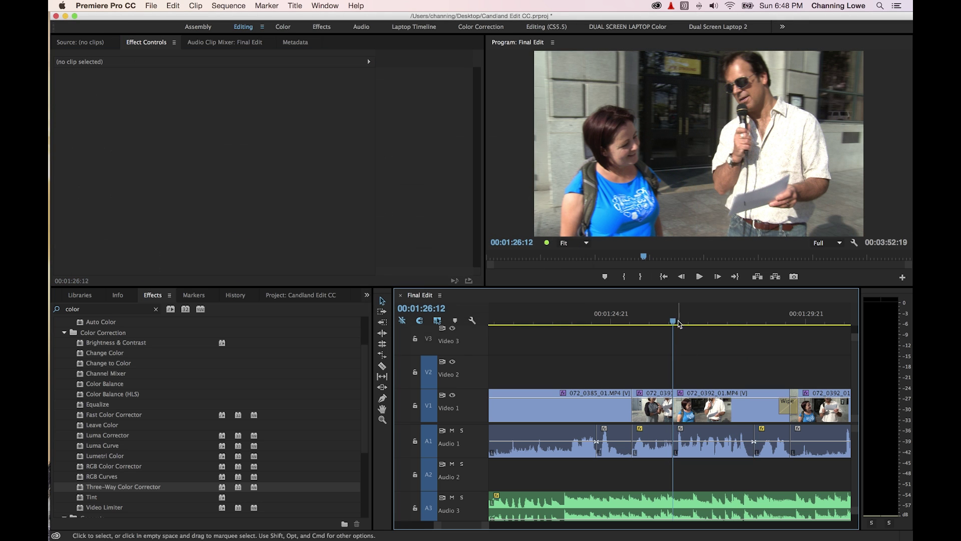
key("space")
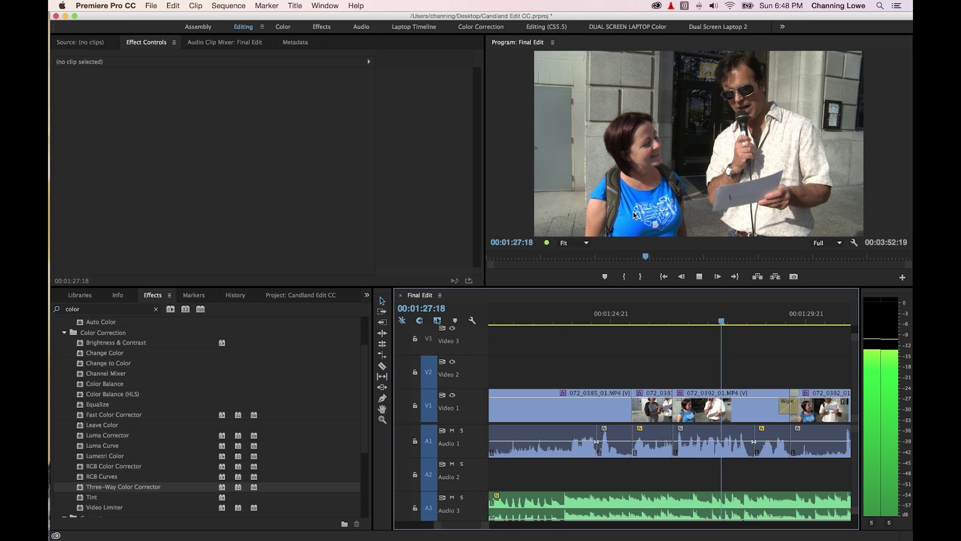
key("space")
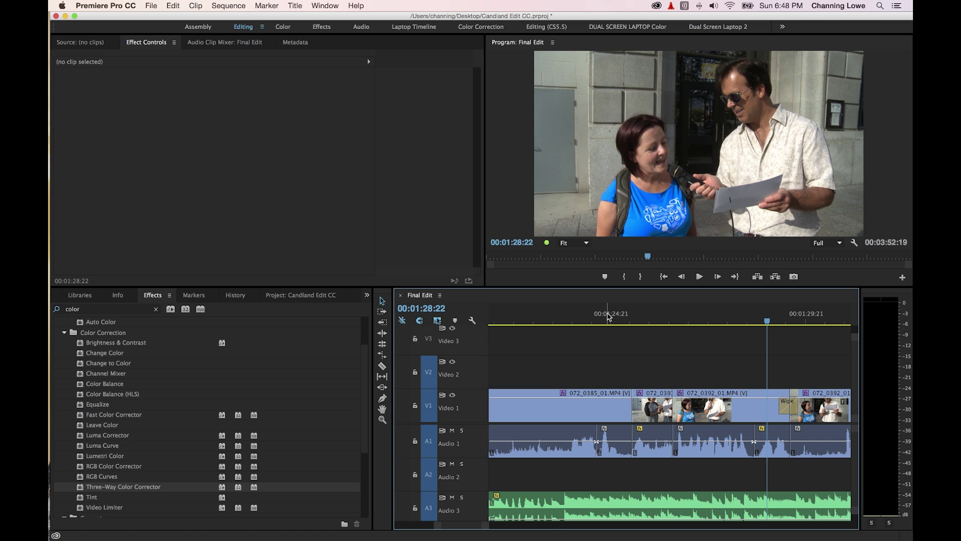
left_click(719, 405)
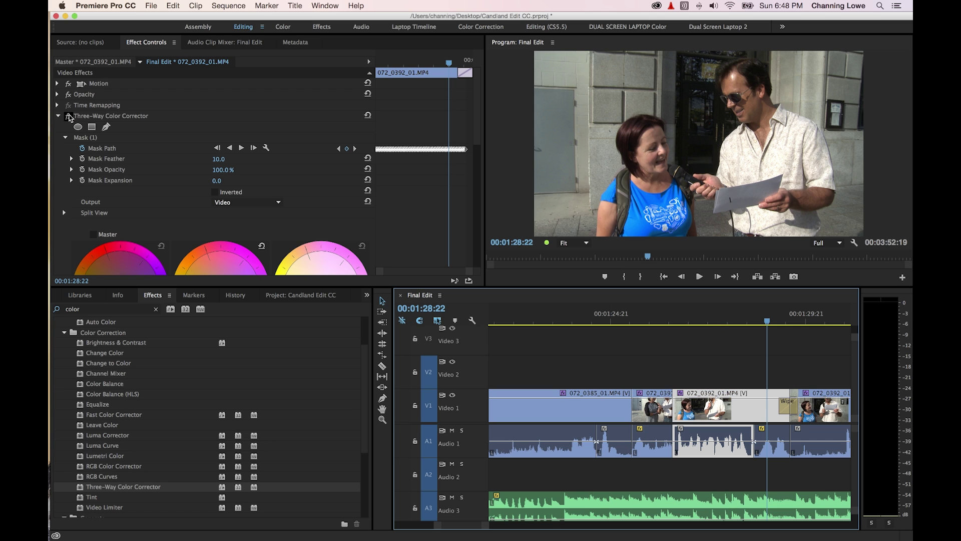